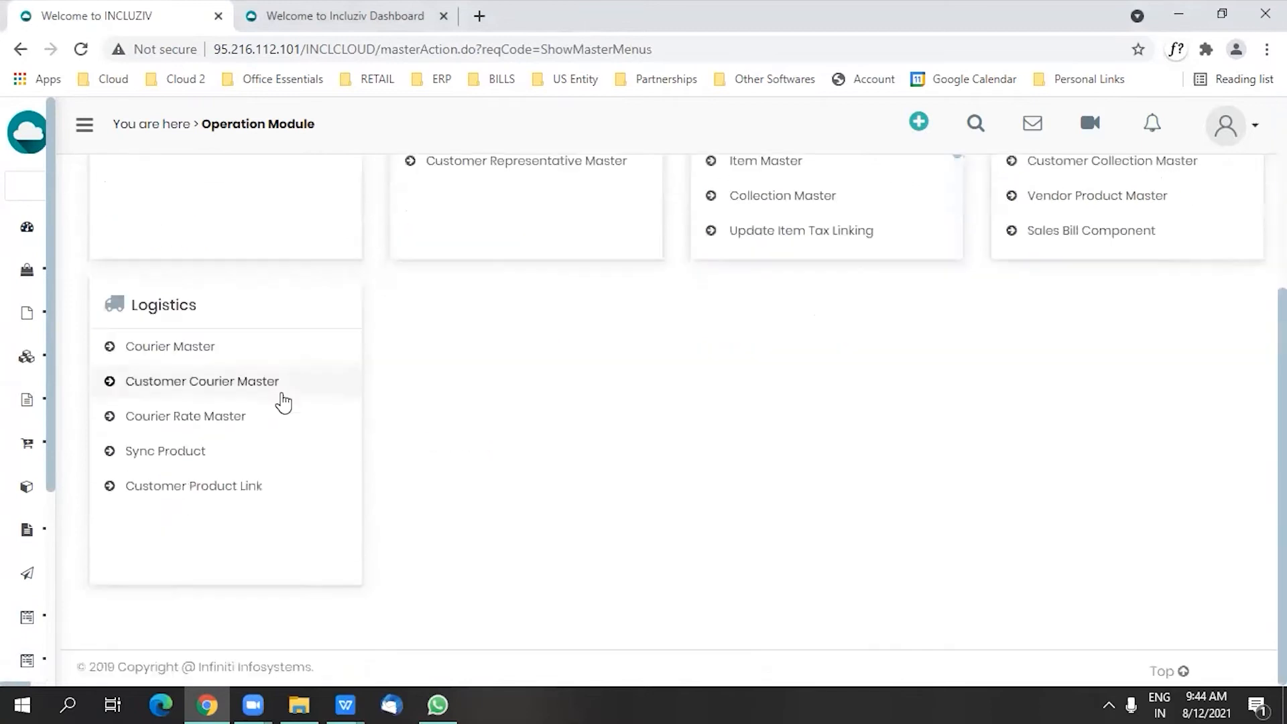
Step: Start adding a new courier in Courier Master with courier series, integration and courier charges set to Yes
left_click(188, 357)
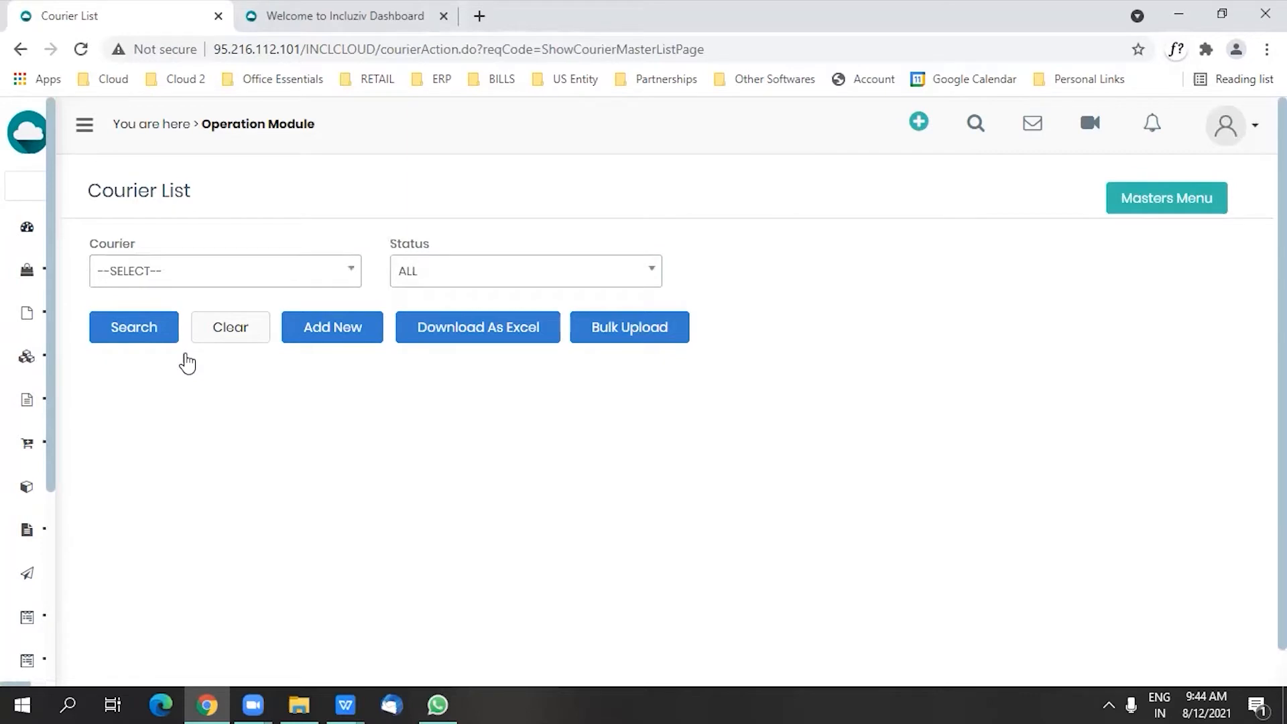
left_click(333, 330)
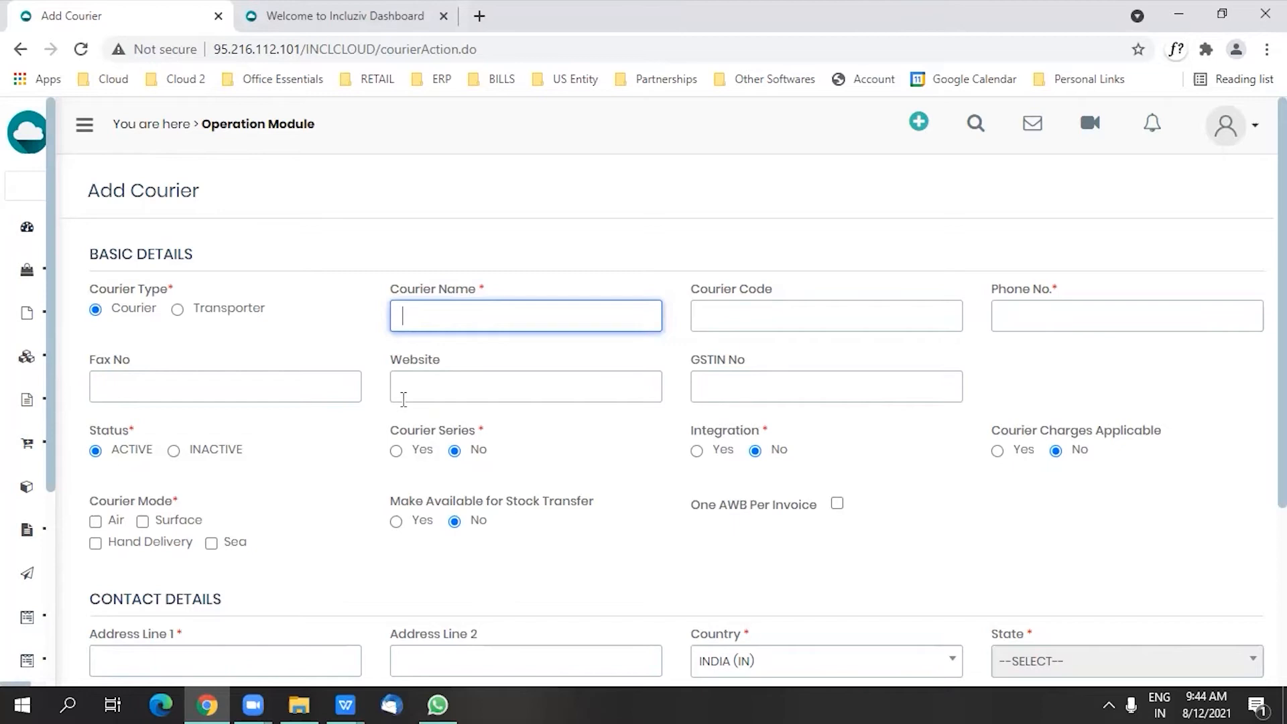
scroll(683, 423, "down", 1)
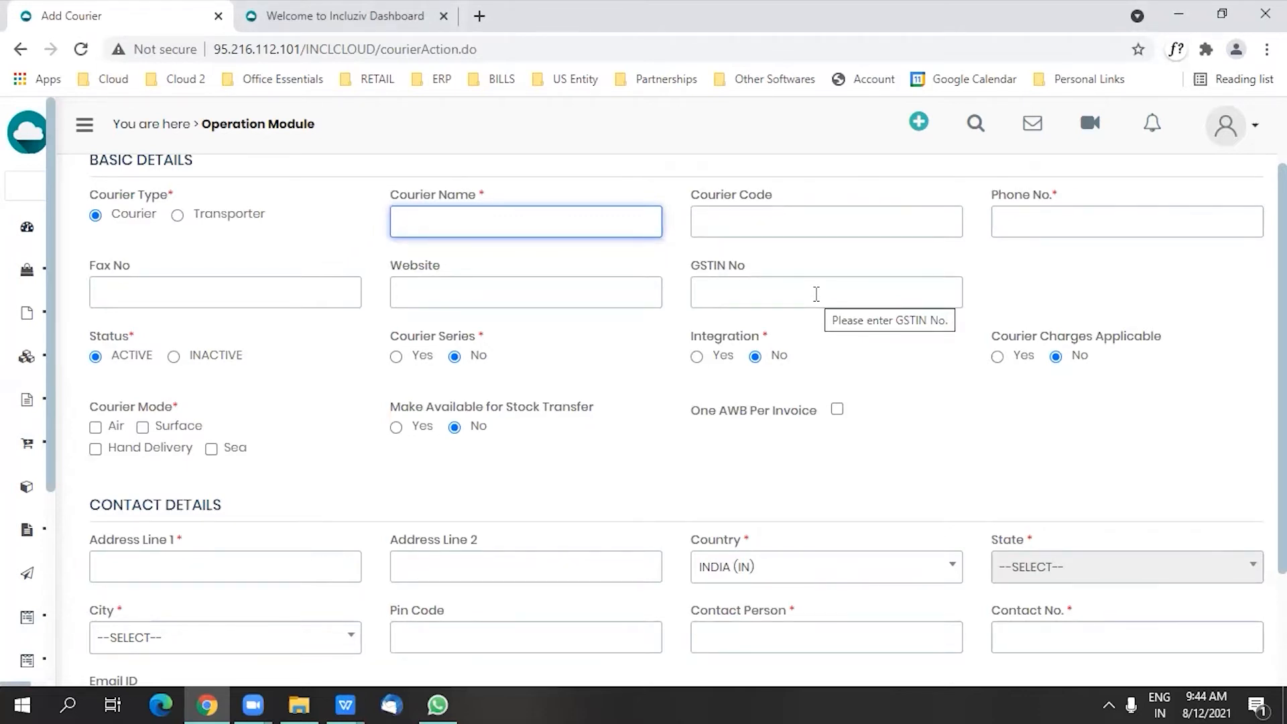
left_click(396, 357)
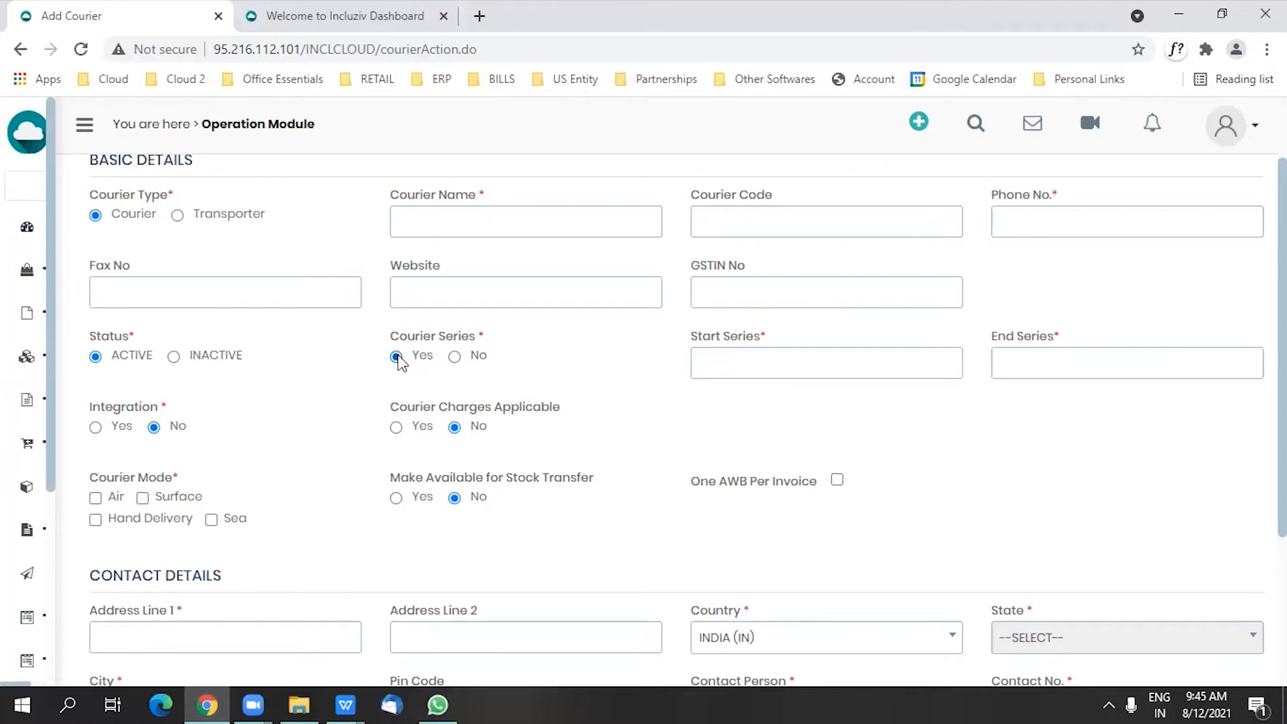
left_click(94, 429)
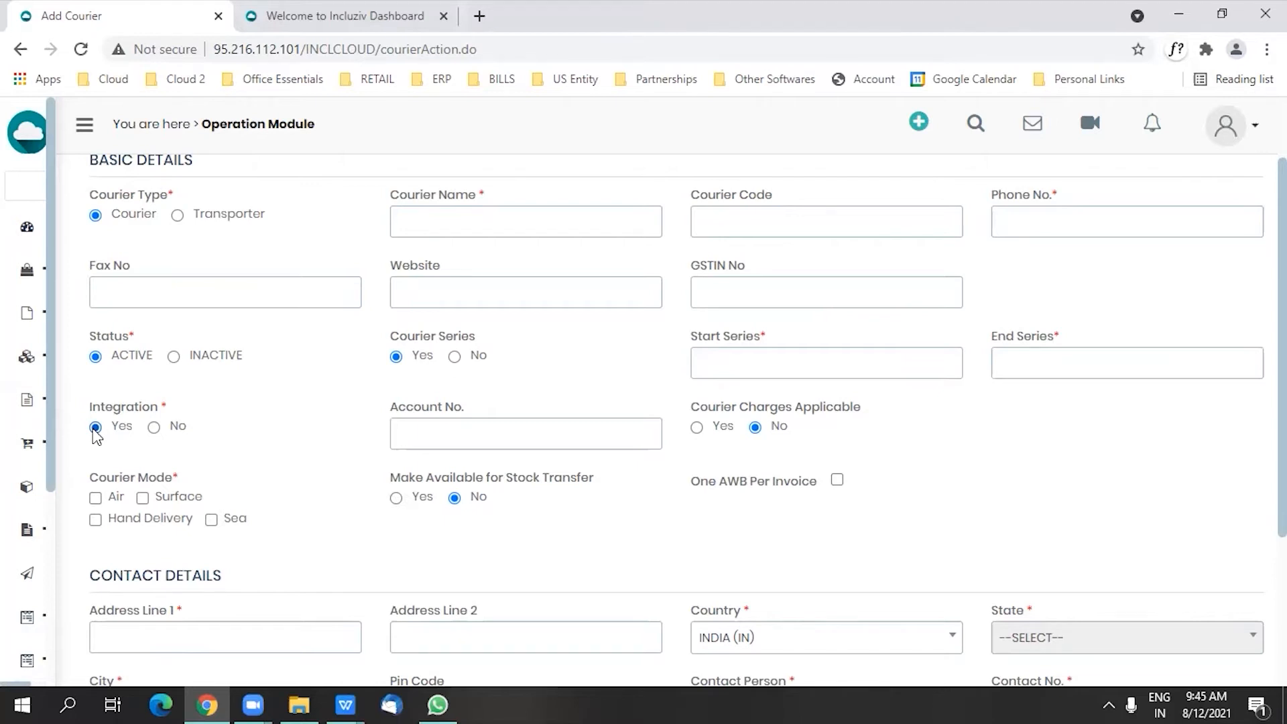
left_click(697, 428)
Step: Choose Surface mode and One AWB Per Invoice for the new courier, and cancel the form without saving
scroll(368, 508, "down", 1)
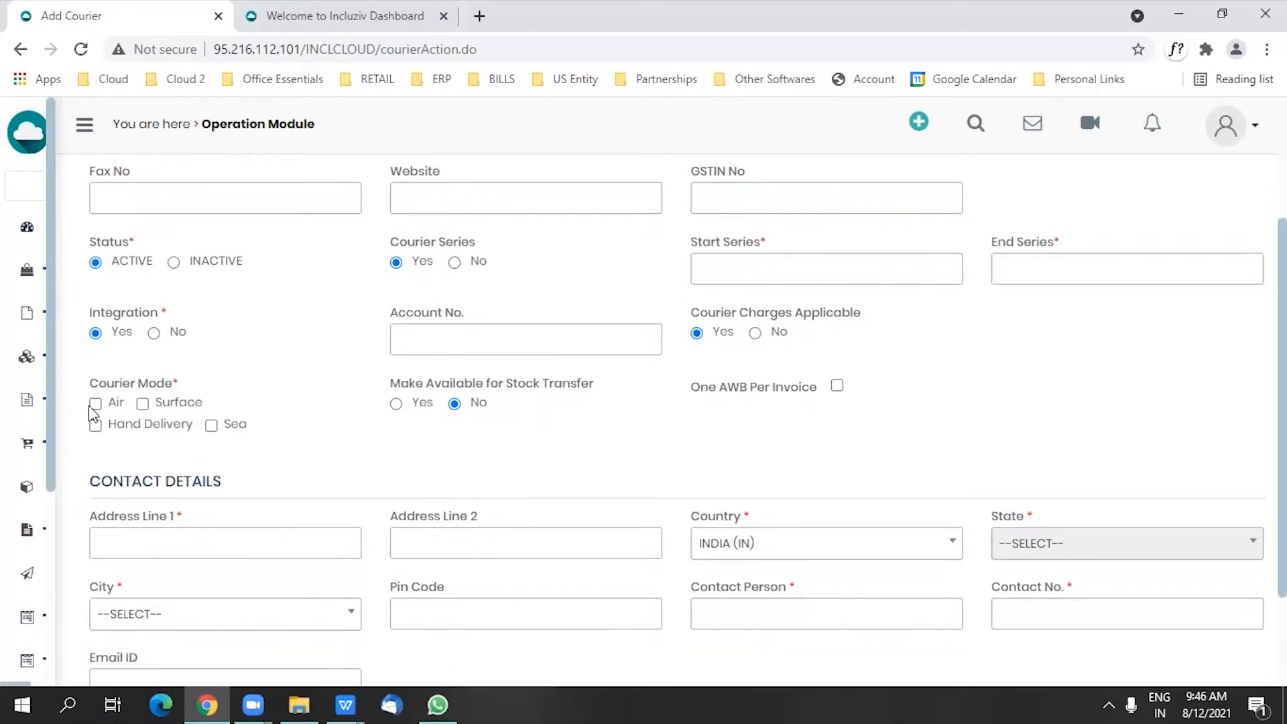
left_click(141, 402)
left_click(837, 387)
scroll(823, 435, "down", 2)
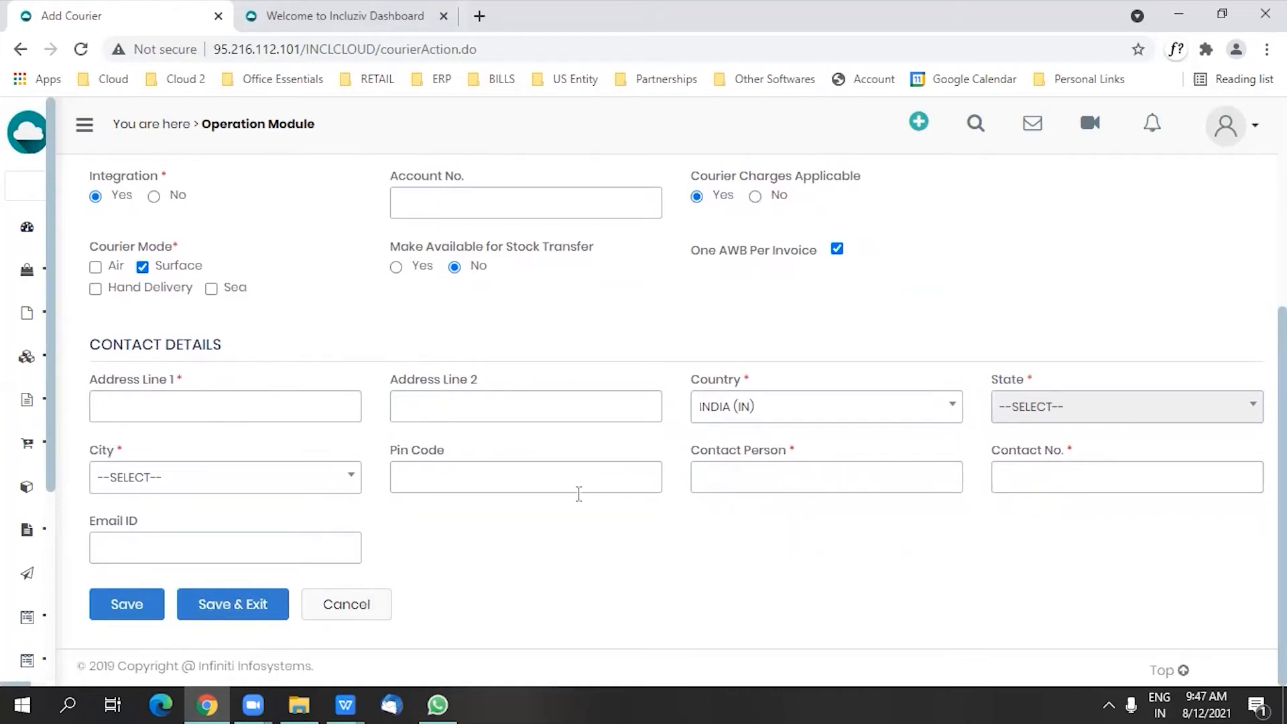
left_click(358, 589)
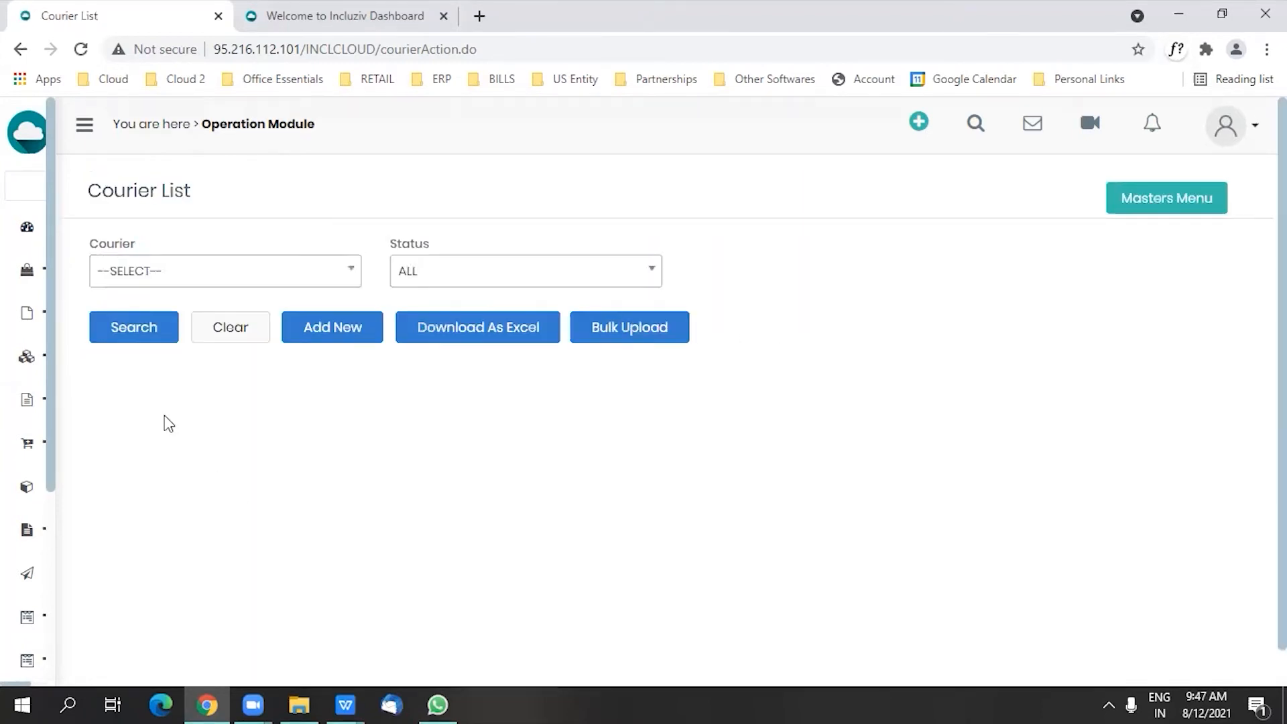
Step: List all couriers and open the ONLINE COURIER record to review its basic details, series, modes and contact details
left_click(124, 329)
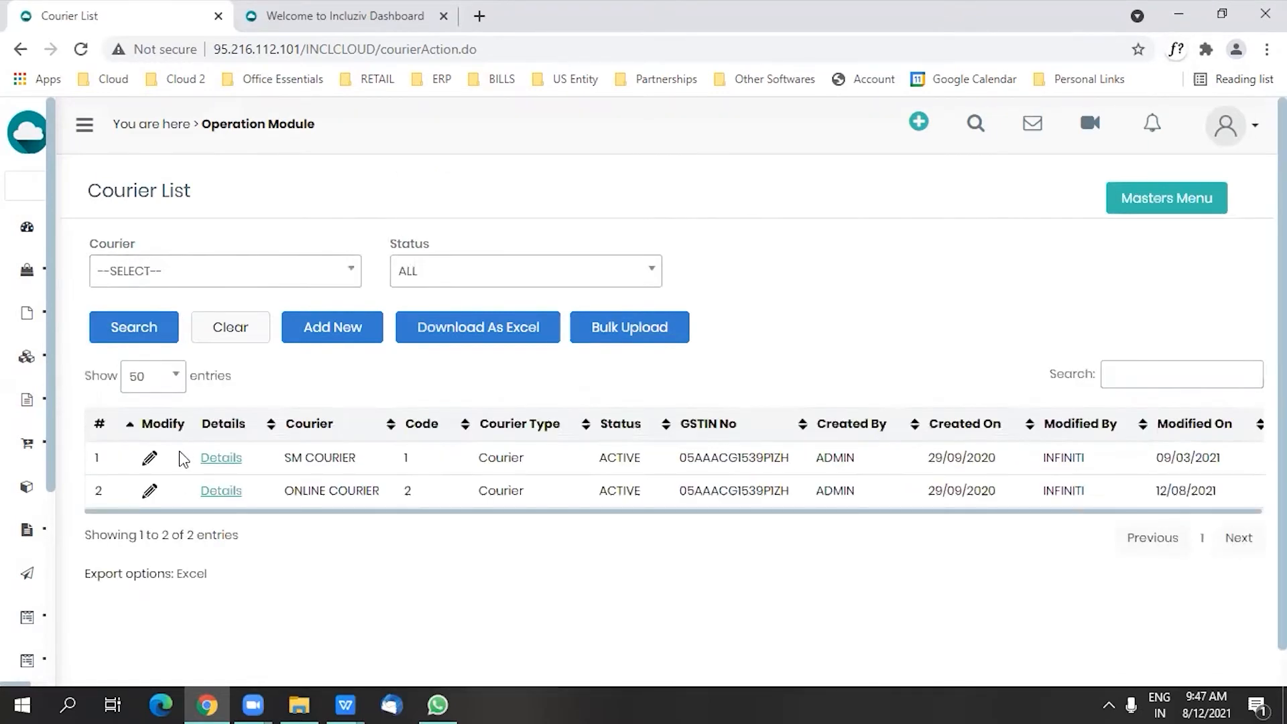
left_click(149, 494)
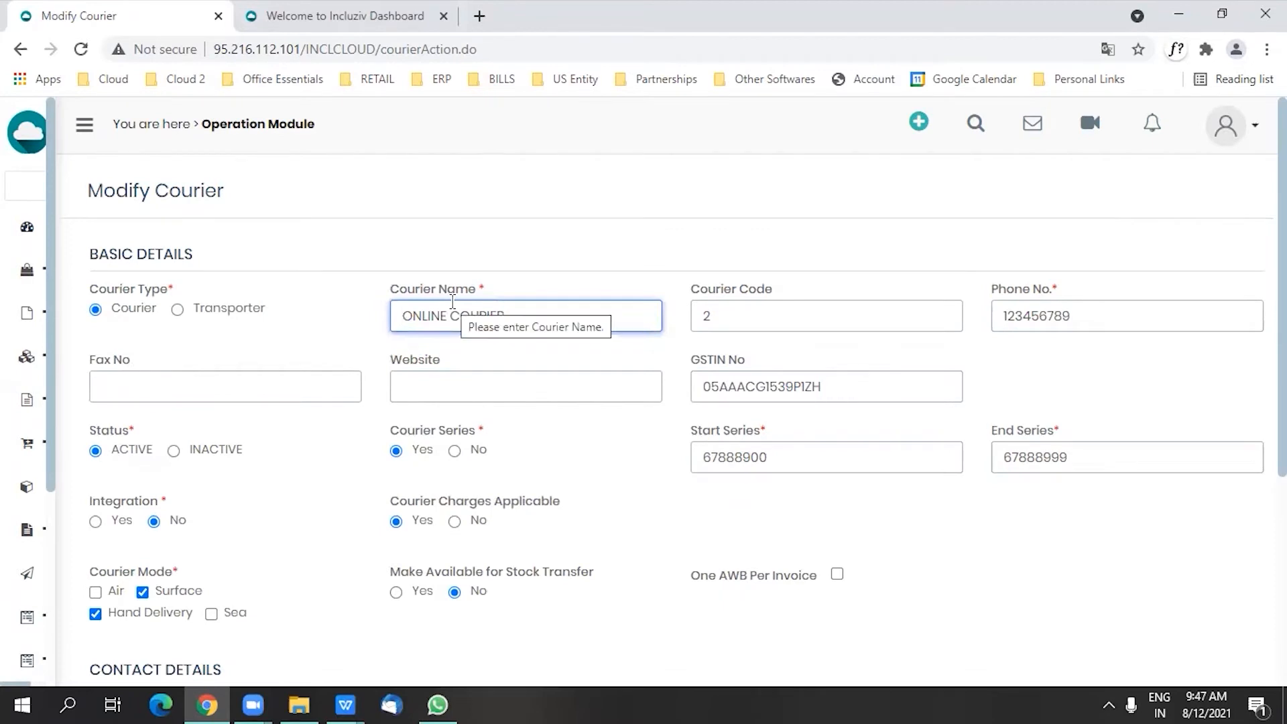
scroll(731, 405, "down", 1)
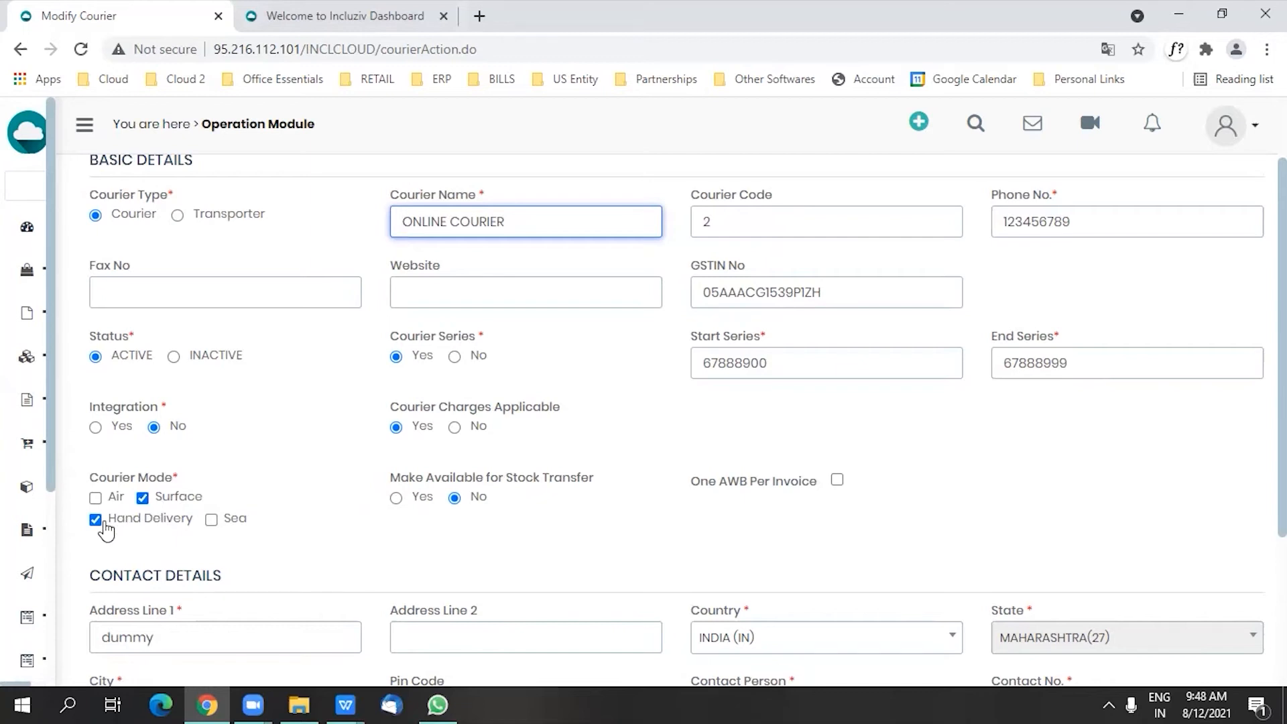
scroll(474, 522, "down", 1)
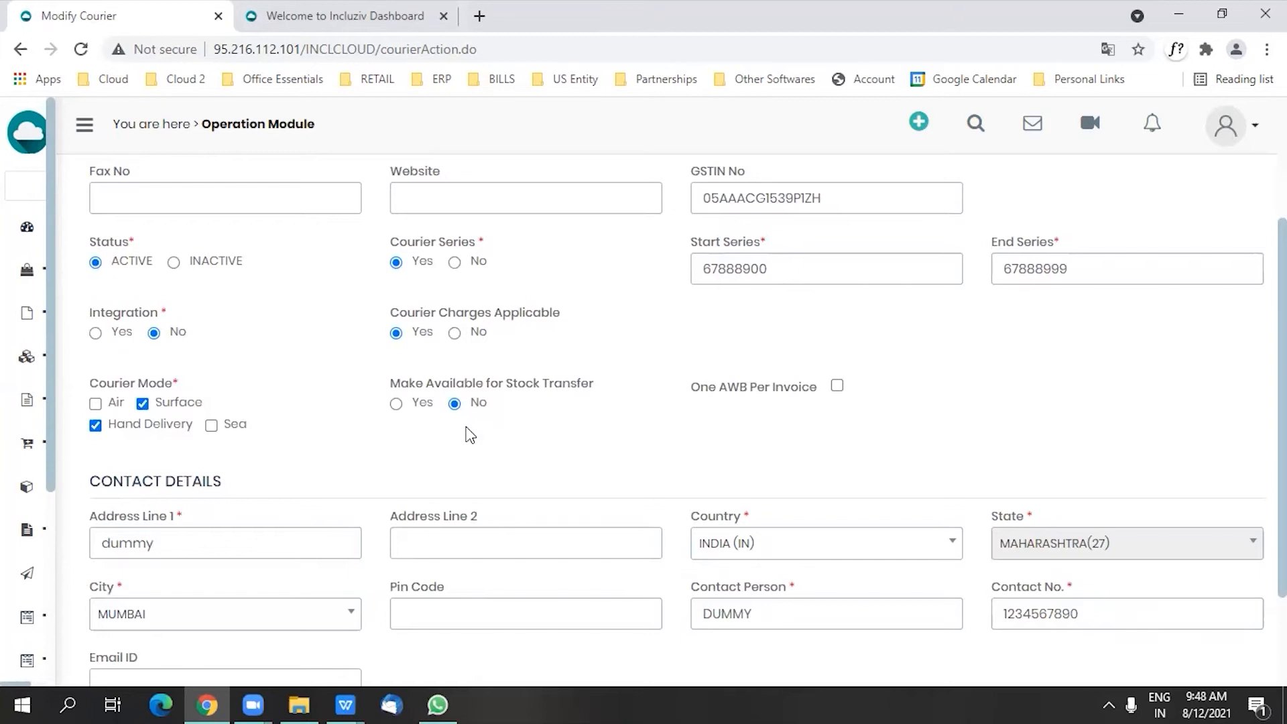
scroll(470, 434, "down", 2)
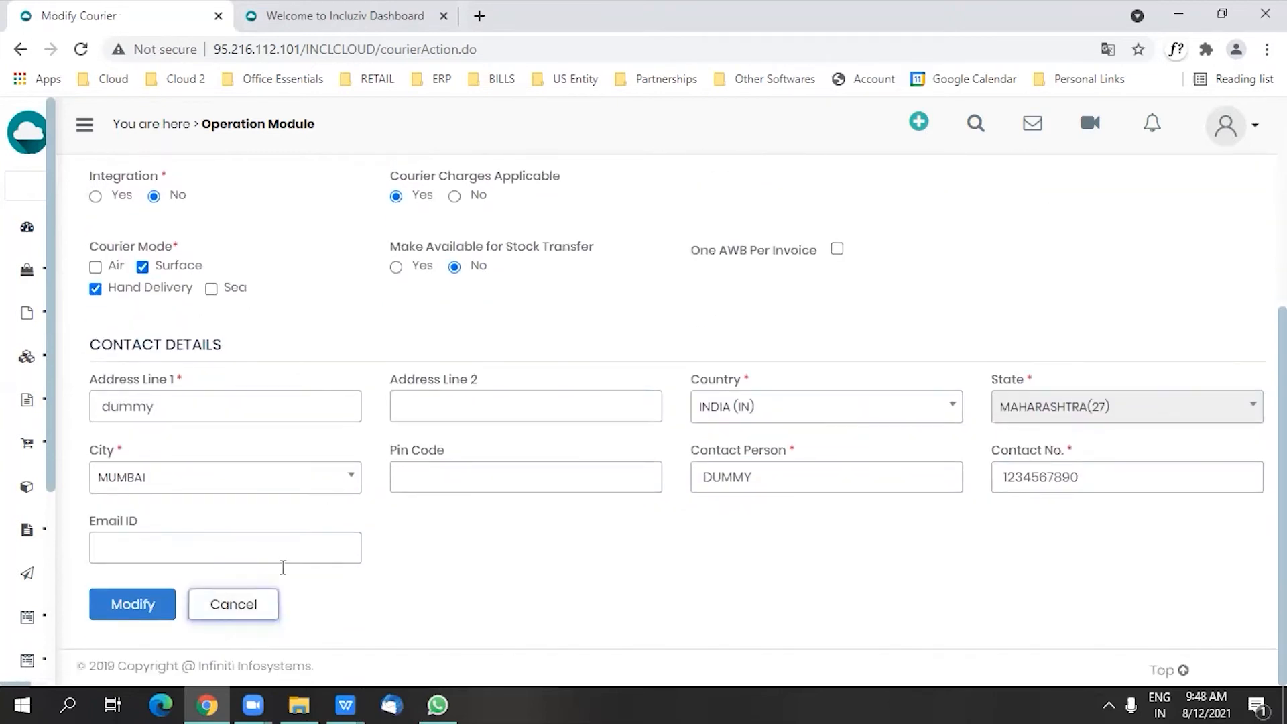
scroll(513, 517, "up", 2)
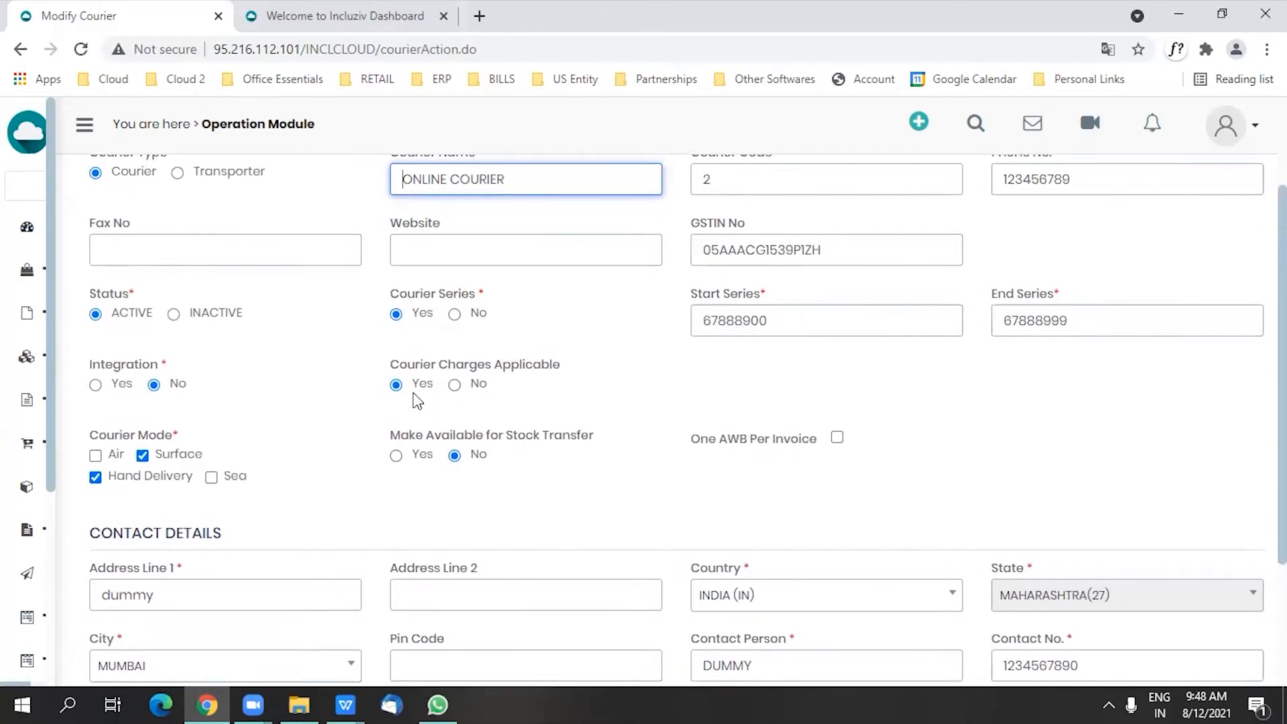
scroll(283, 575, "down", 2)
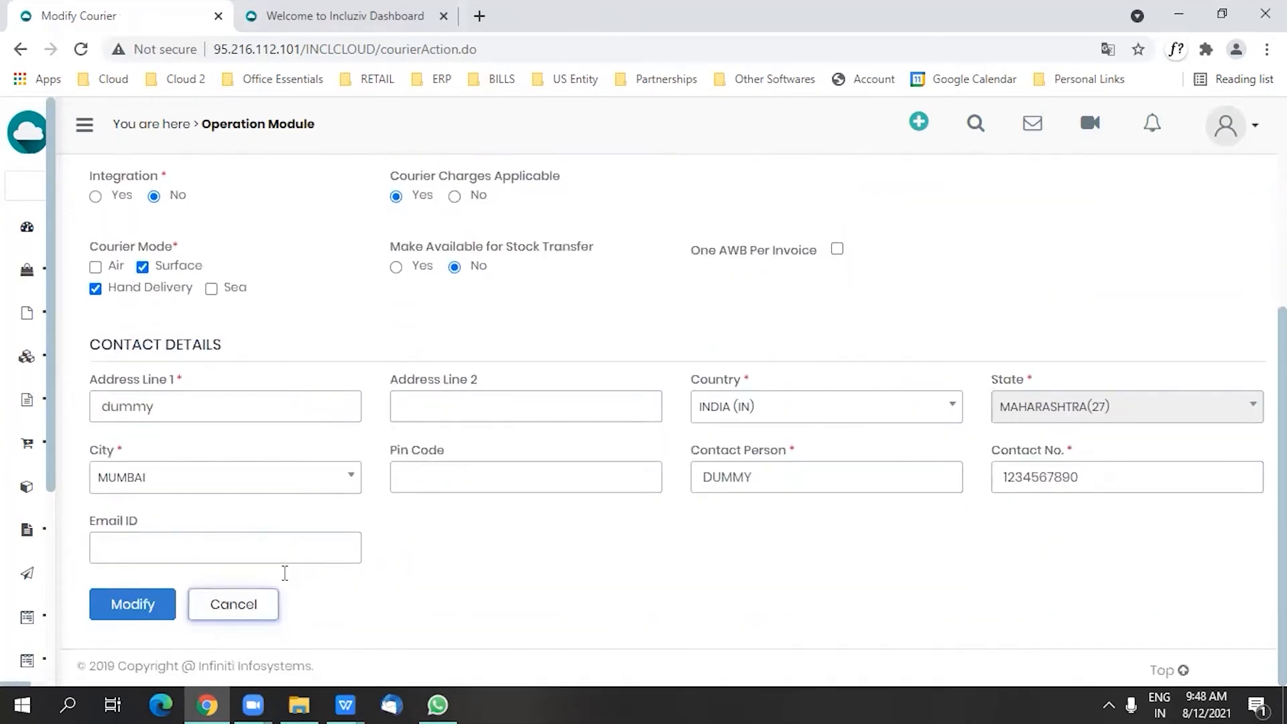
Step: Return to the Masters menu, go to Courier Rate Master and start adding a new courier rate
mouse_move(28, 580)
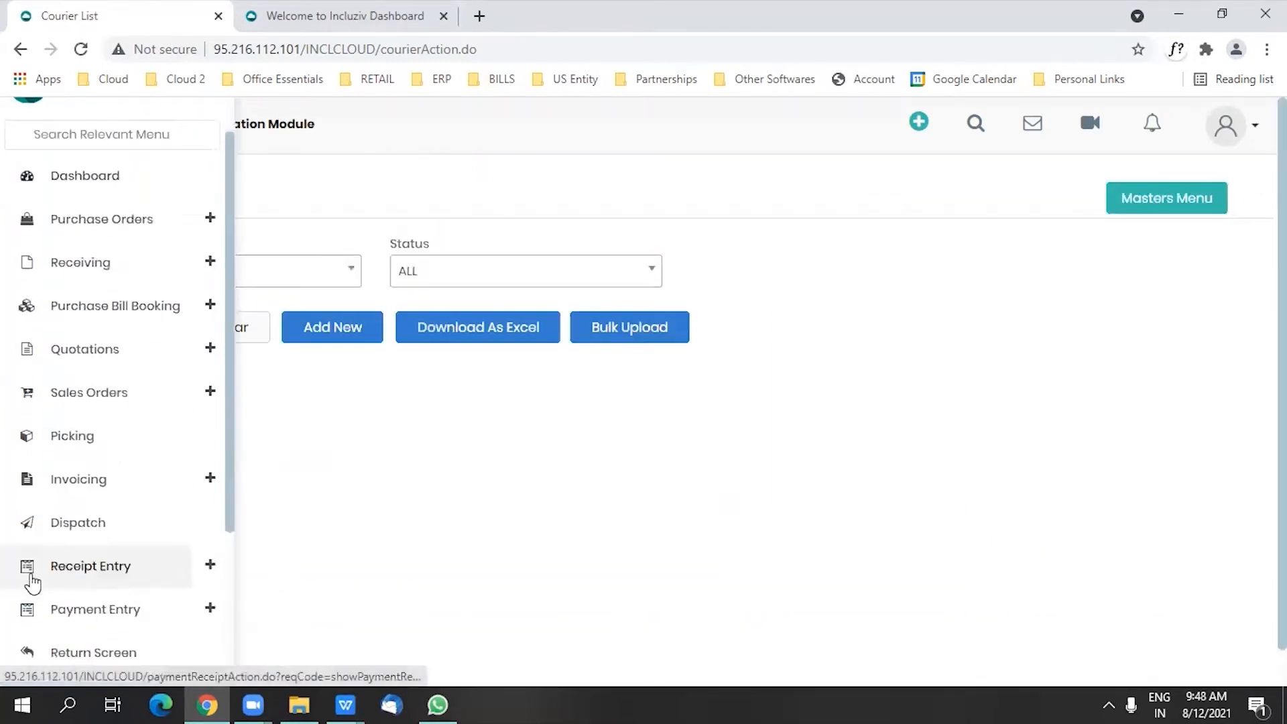
scroll(40, 590, "down", 3)
left_click(88, 646)
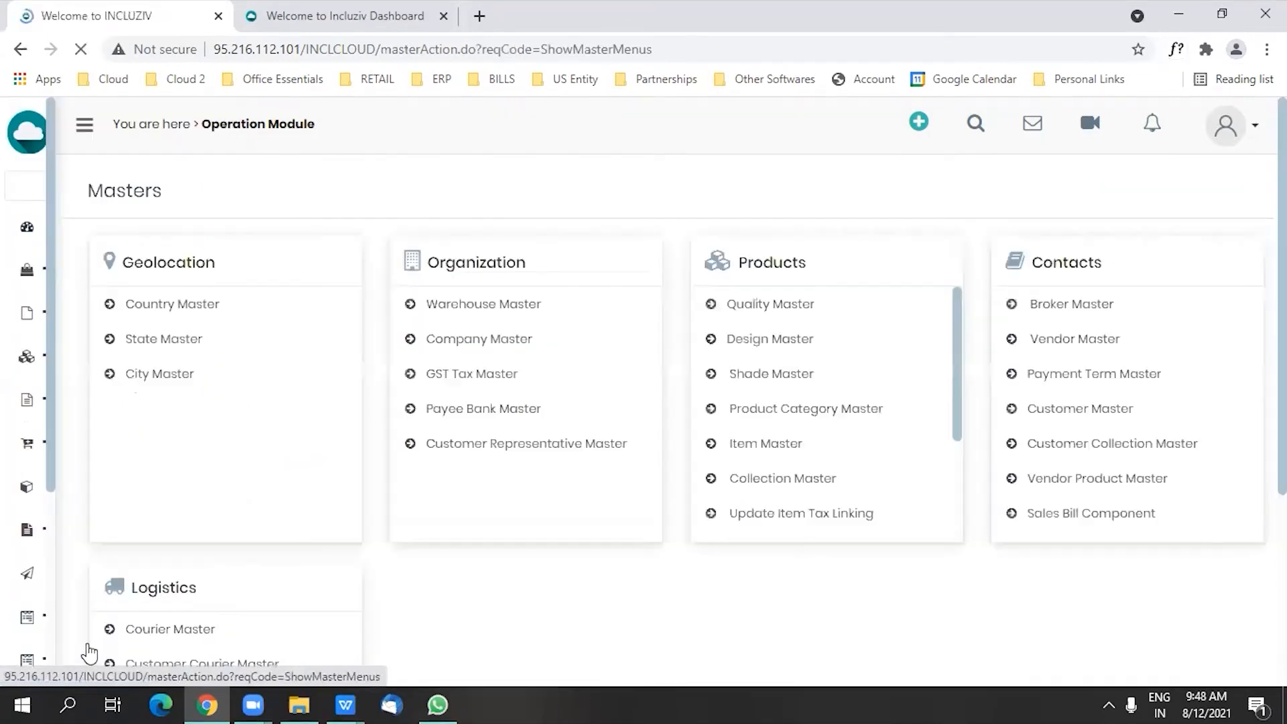
scroll(253, 570, "down", 2)
left_click(178, 515)
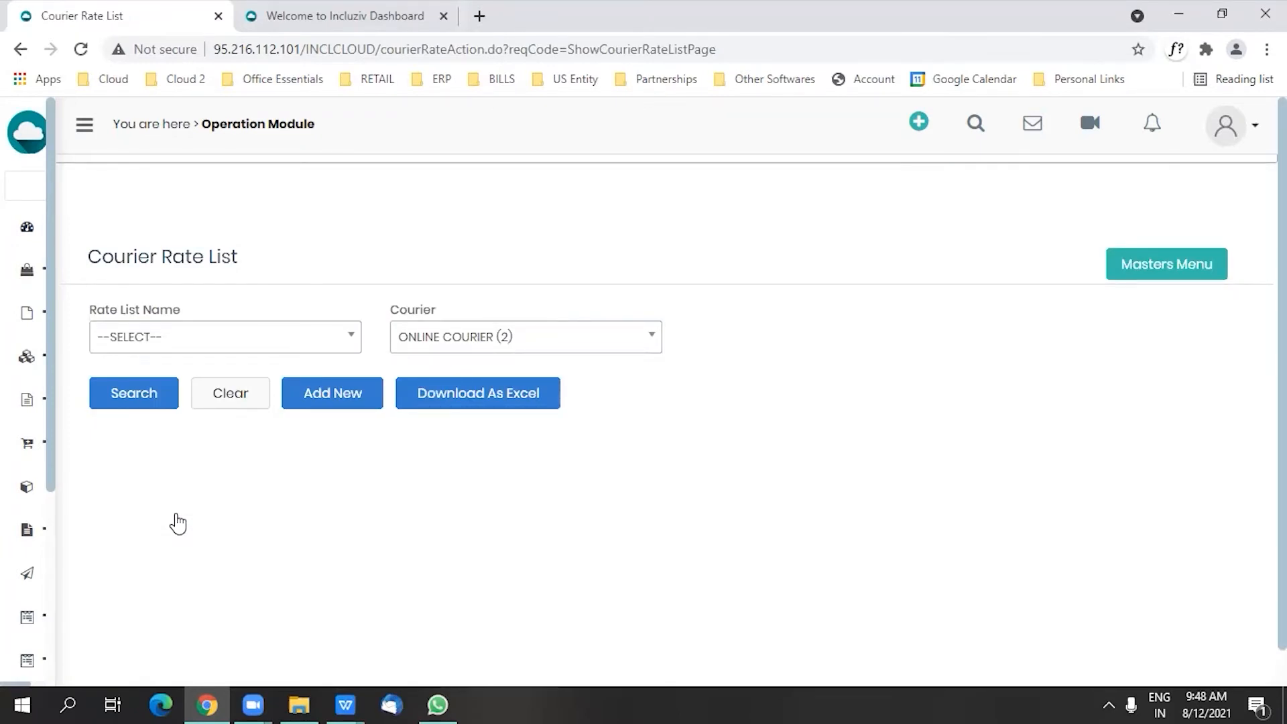
left_click(325, 401)
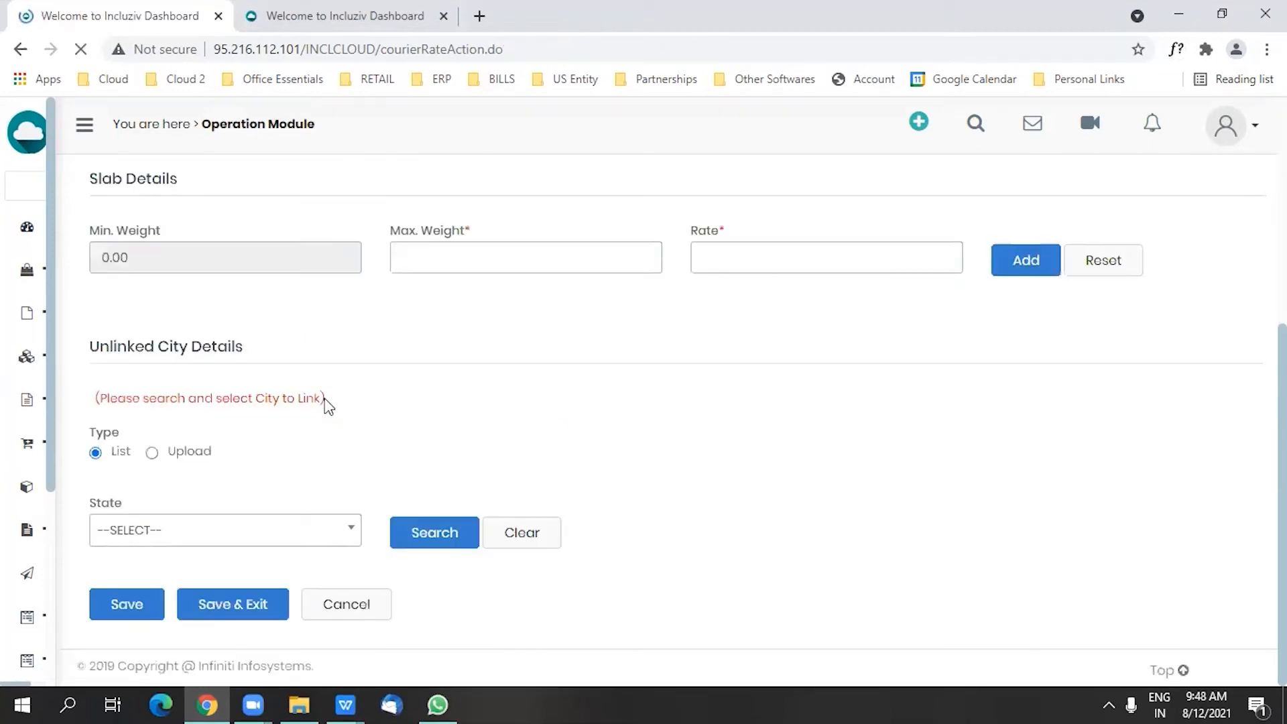
Step: Name the rate list ANDHRA PRICE LIST and assign ONLINE COURIER (2) with courier mode SURFACE
scroll(320, 381, "up", 5)
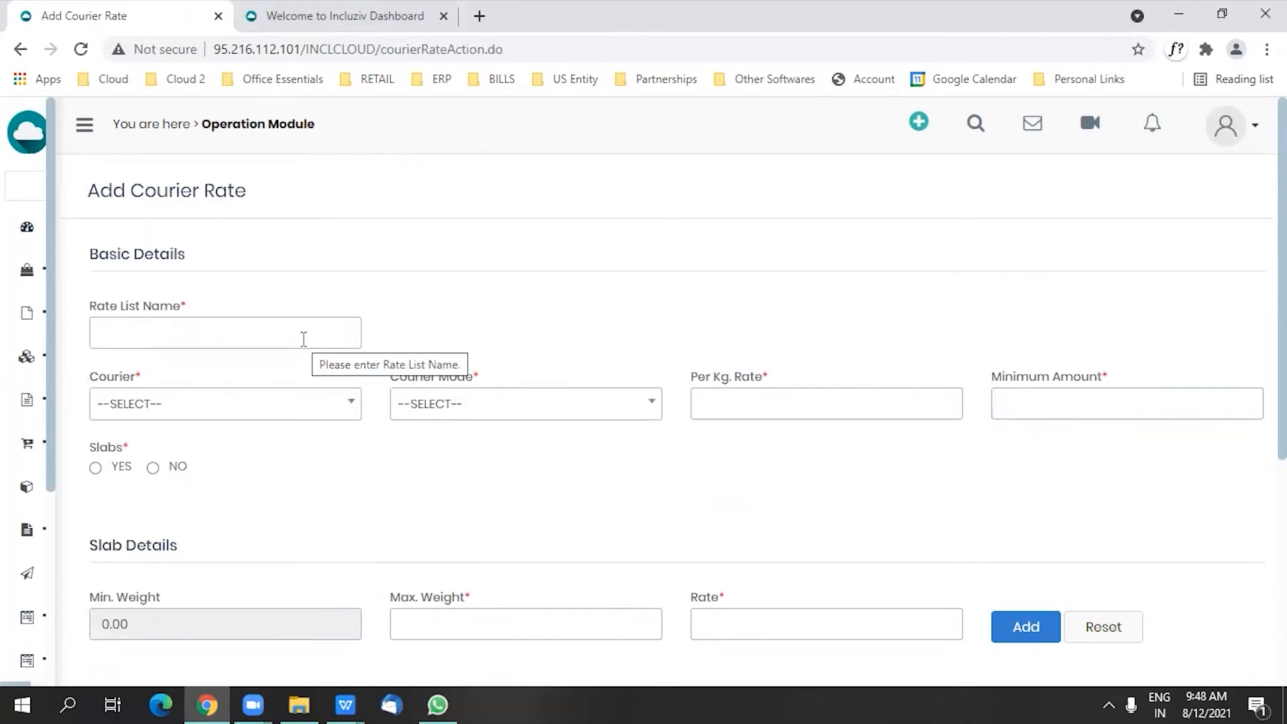
left_click(296, 332)
type("AN")
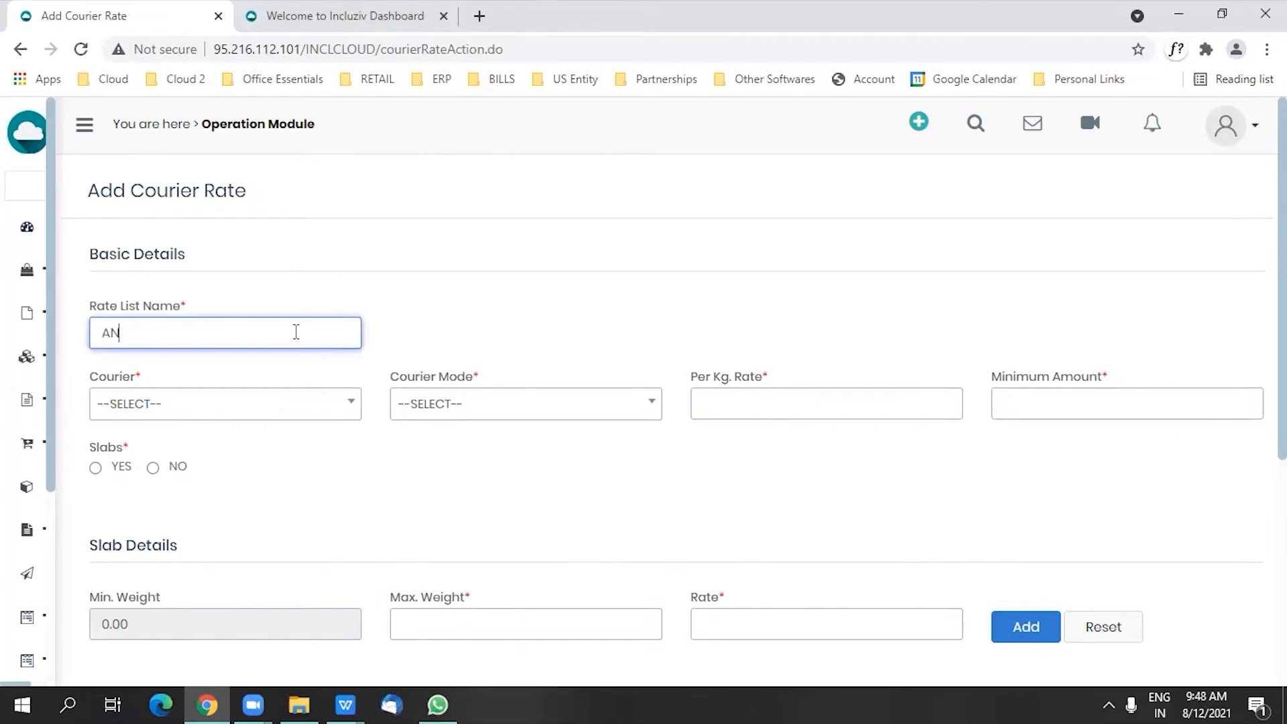
type("DHRA PRICE LIST")
left_click(237, 410)
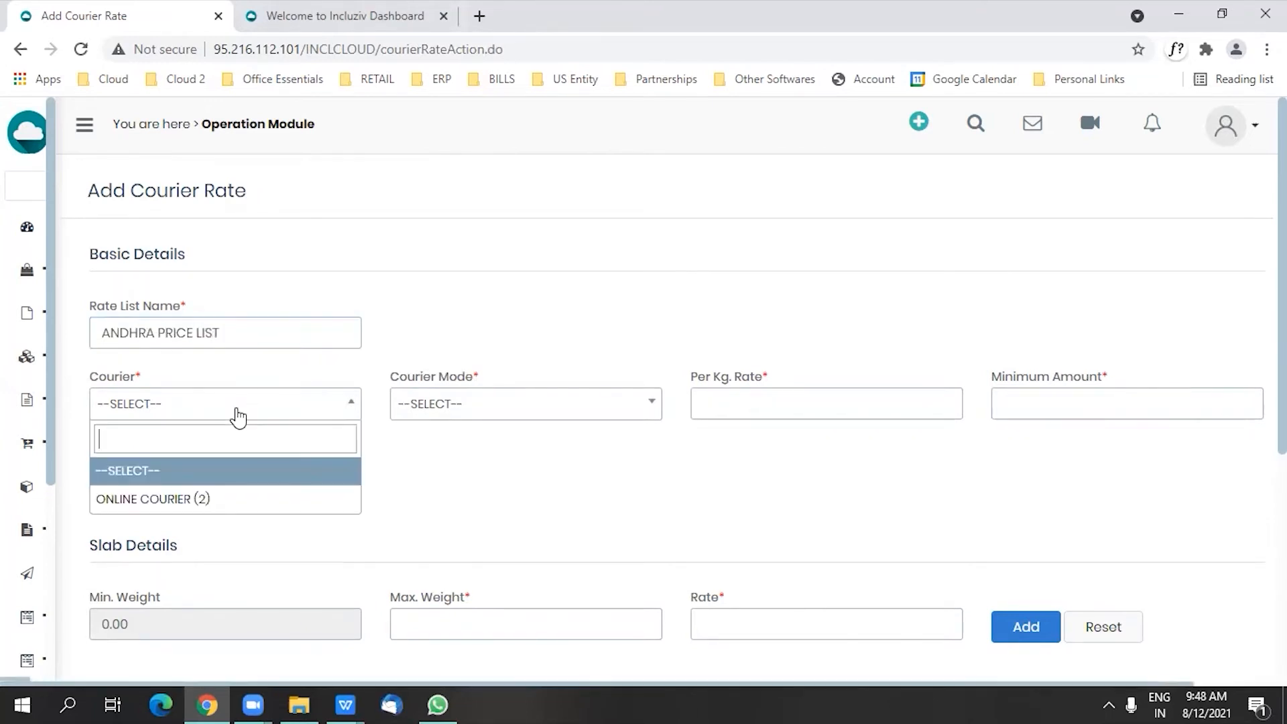
left_click(197, 499)
left_click(439, 406)
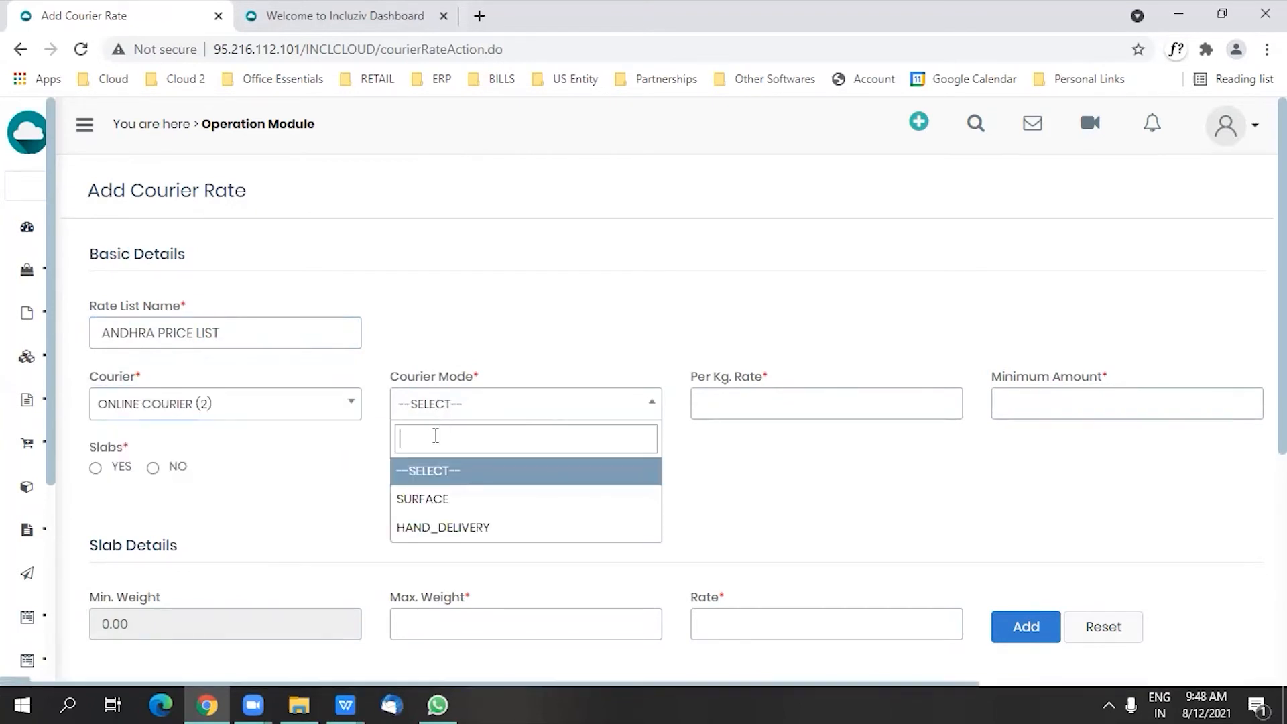
left_click(420, 500)
Step: Set the per kg rate to 15 and the minimum amount to 15
left_click(775, 410)
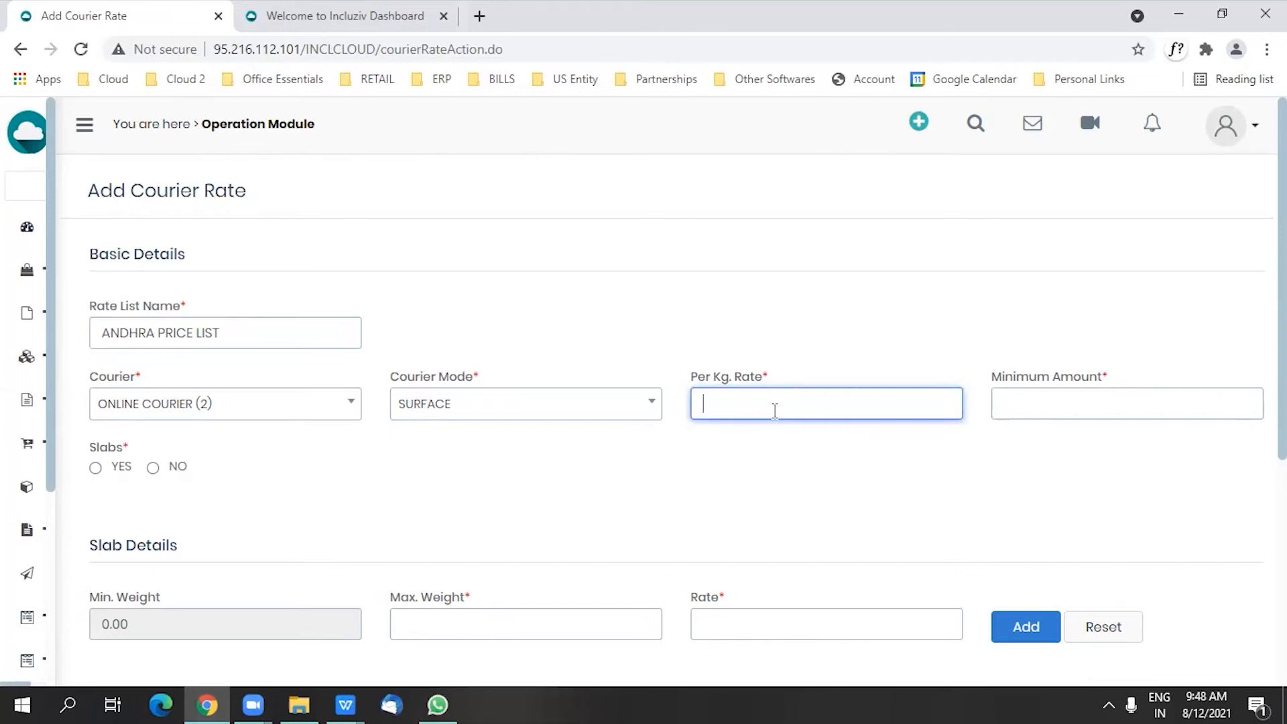
type("15")
key("Tab")
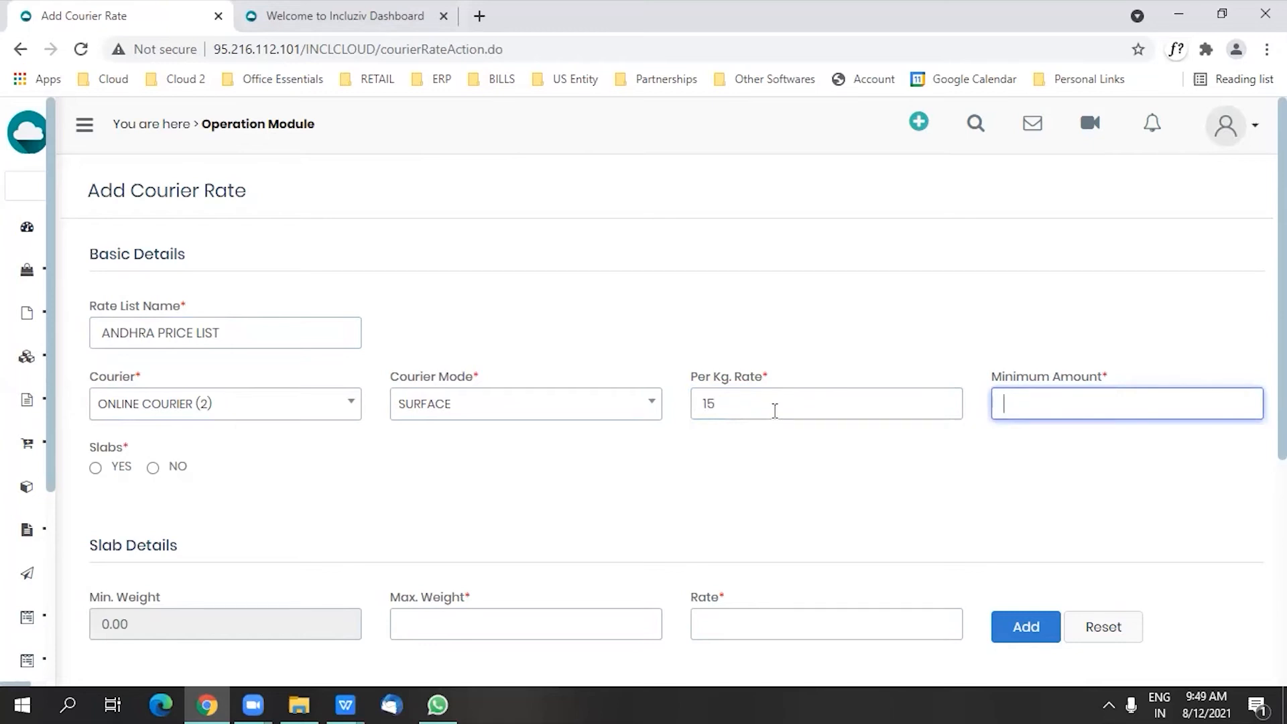
type("100")
double_click(1034, 406)
key("BackSpace")
type("15")
Step: Enable slabs to review the slab weight and rate fields, and set Slabs to NO
left_click(96, 468)
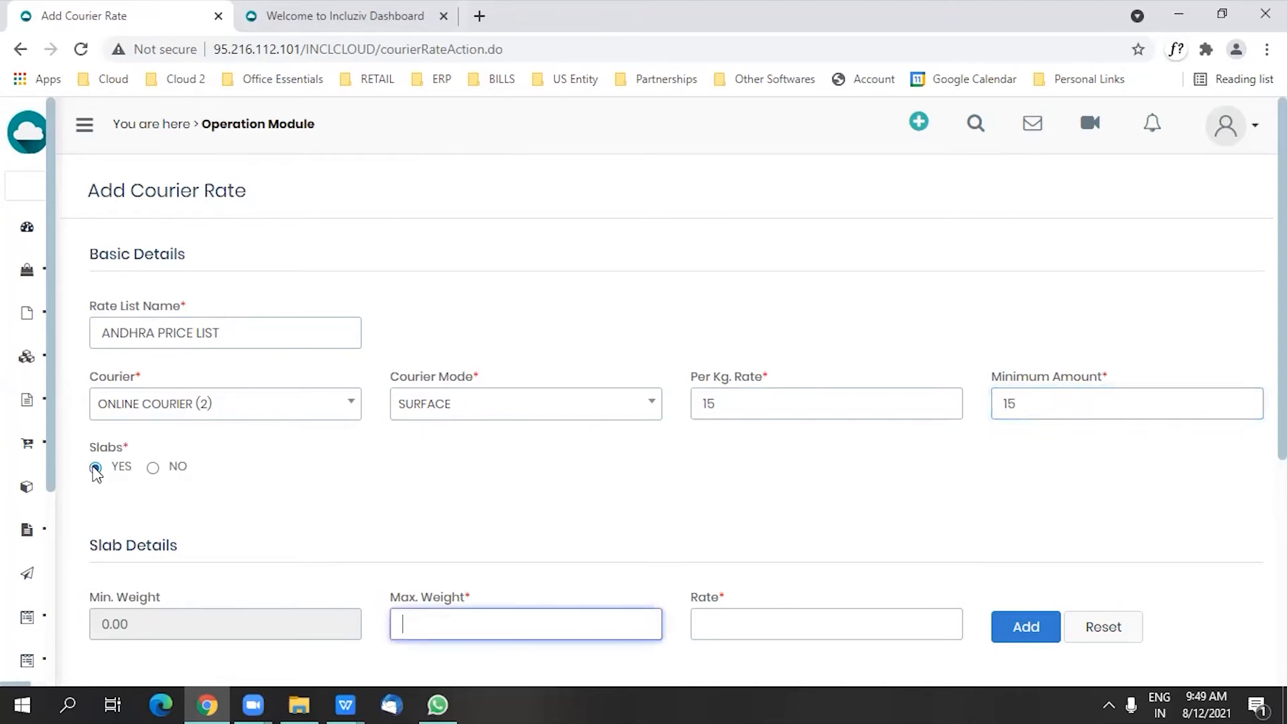
scroll(293, 469, "down", 3)
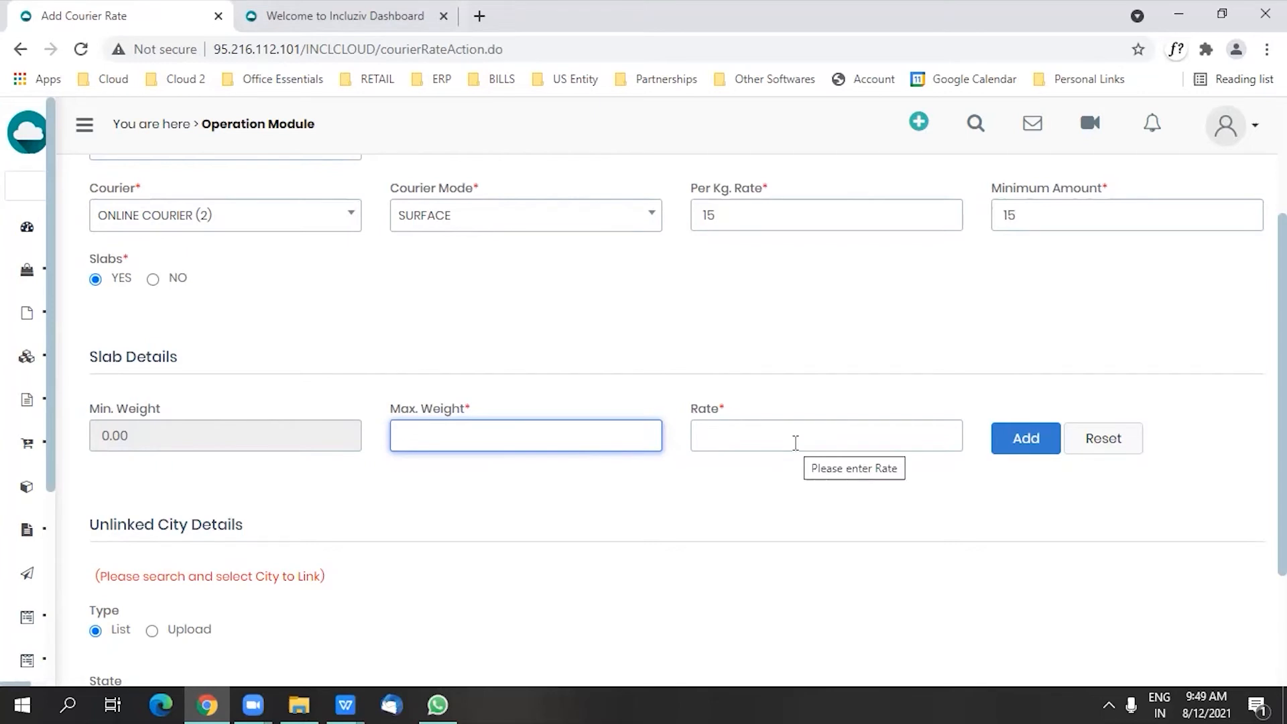
left_click(153, 282)
left_click(154, 282)
Step: Search the unlinked cities of ANDHRA PRADESH(37), select all of them and look through the list
scroll(155, 336, "down", 2)
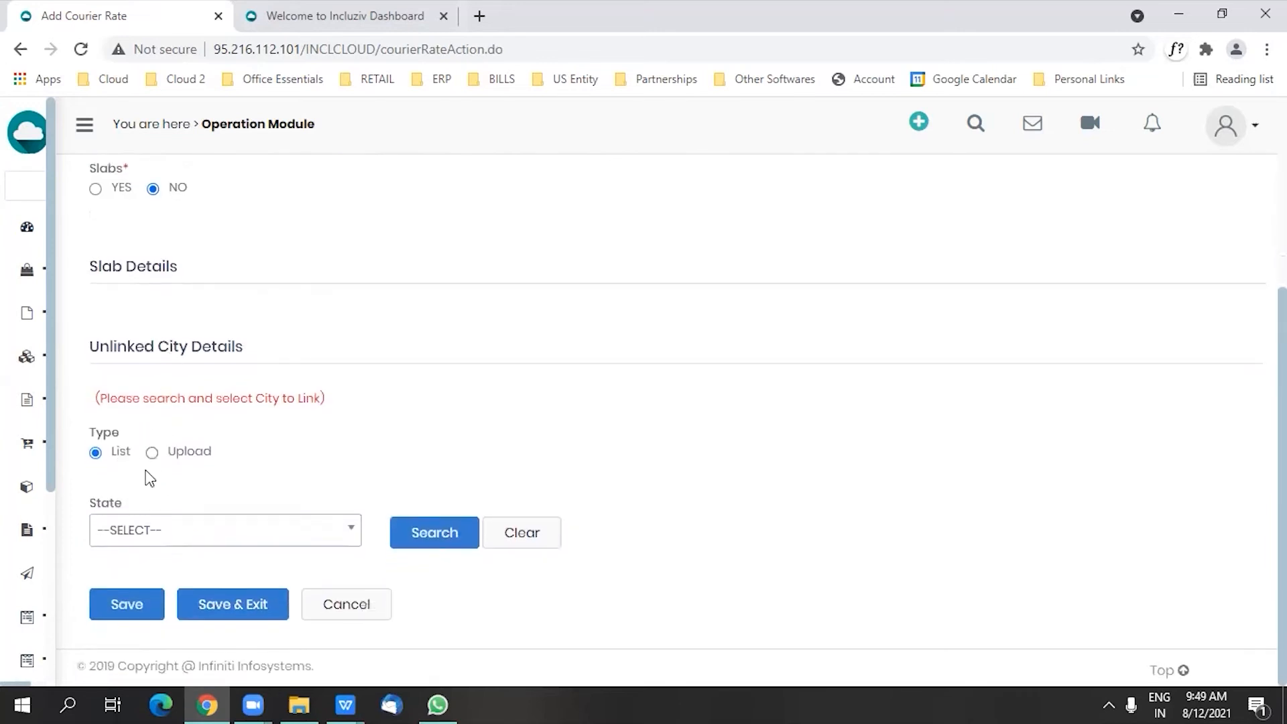
left_click(176, 535)
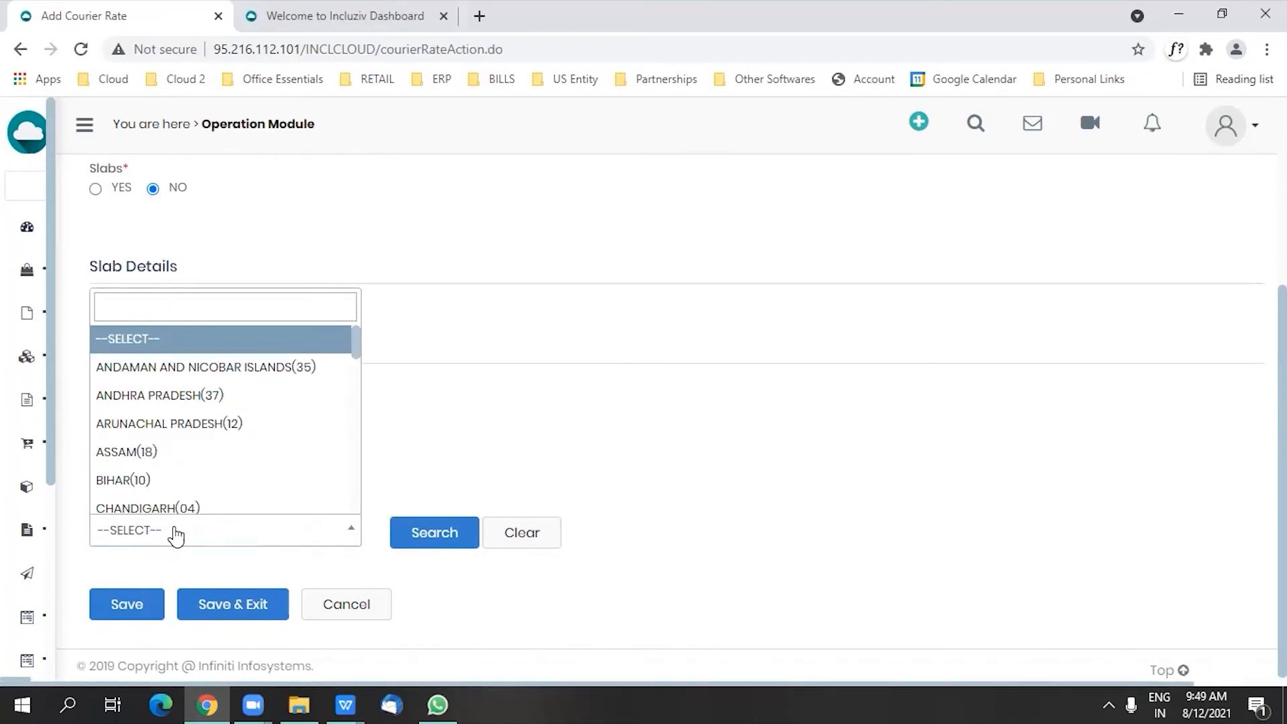
left_click(216, 397)
left_click(432, 530)
scroll(429, 510, "down", 4)
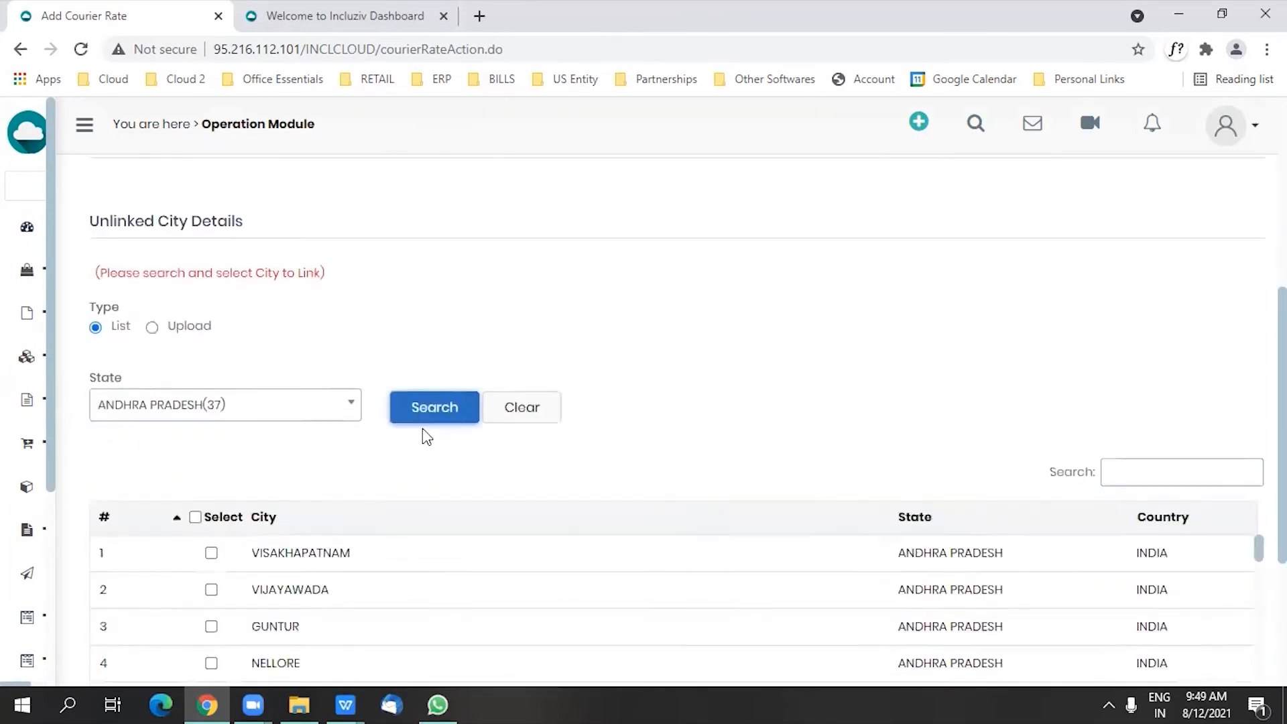
left_click(194, 363)
scroll(239, 436, "down", 15)
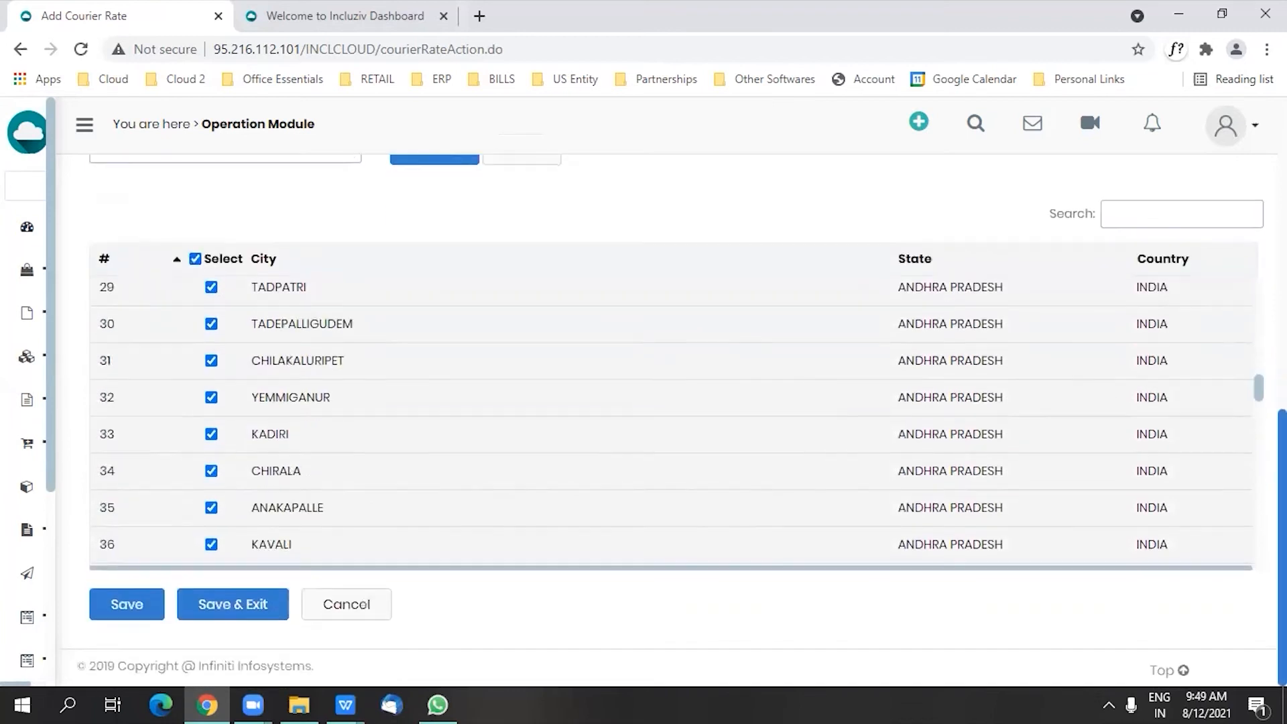
scroll(231, 472, "down", 1)
scroll(232, 473, "down", 11)
scroll(238, 488, "up", 12)
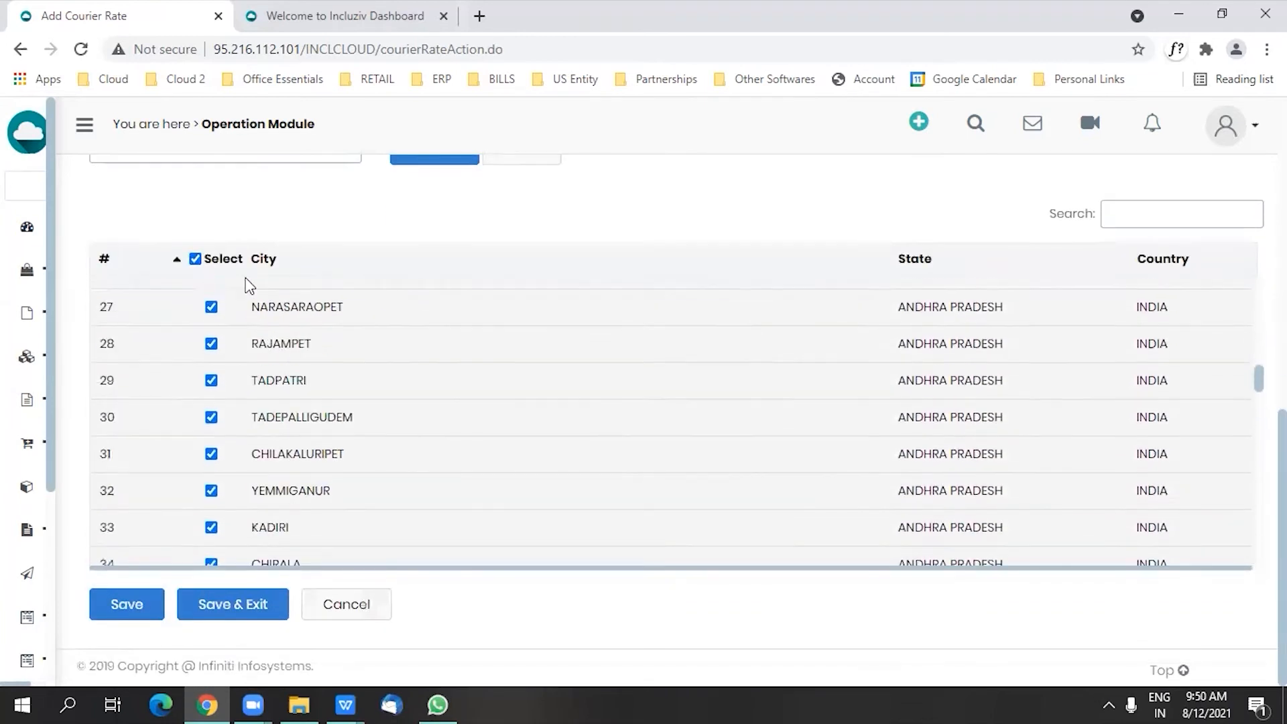
Step: Reset the state filter to --SELECT-- and search for unlinked cities across all states
scroll(258, 309, "up", 4)
left_click(287, 431)
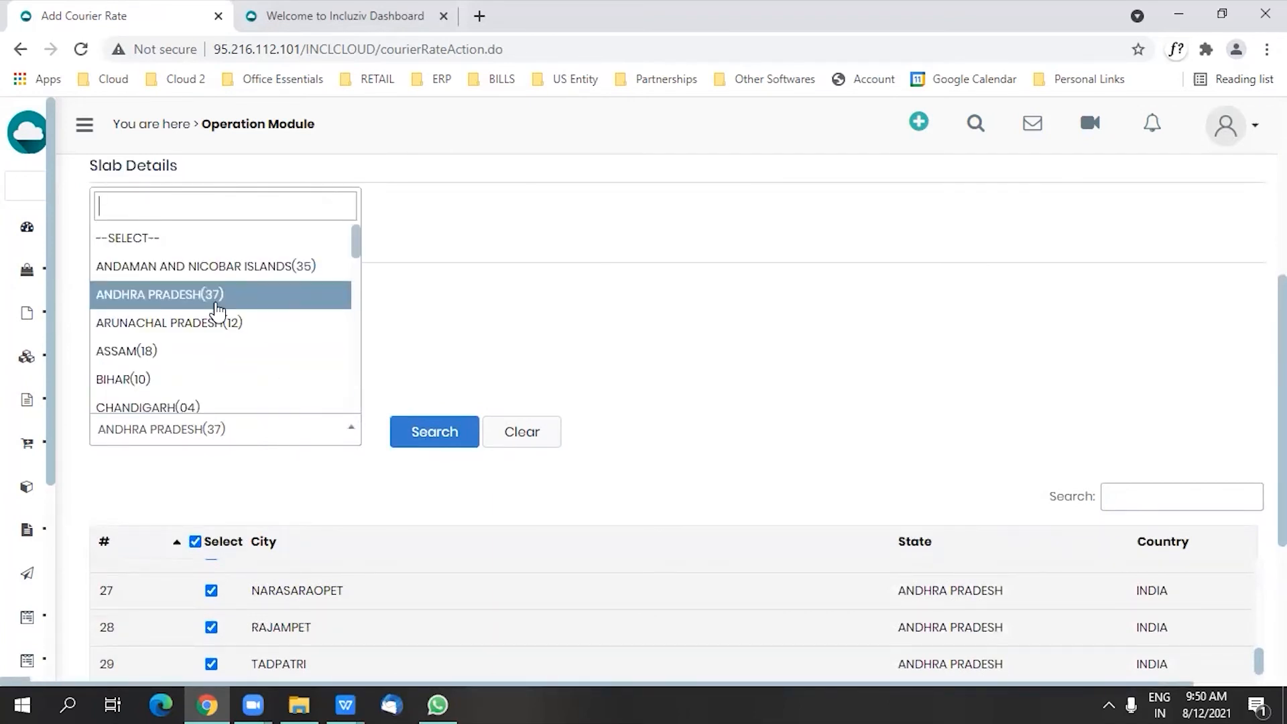
left_click(178, 239)
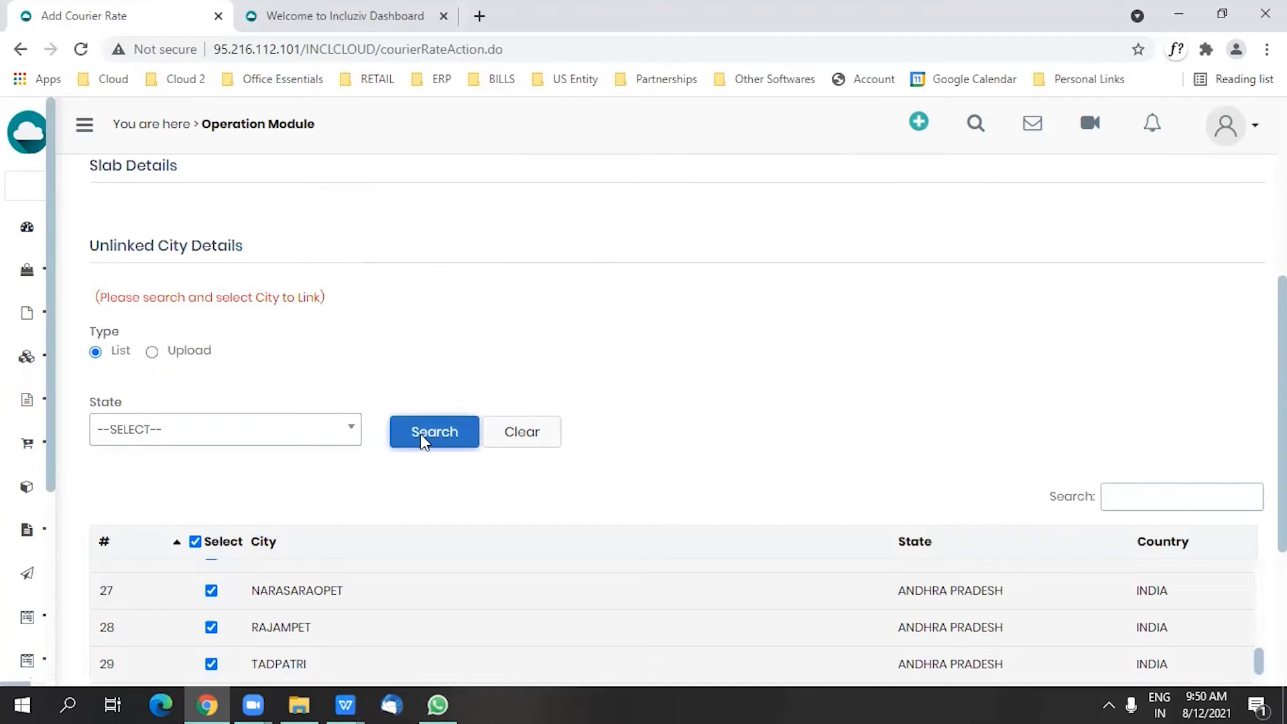
left_click(420, 434)
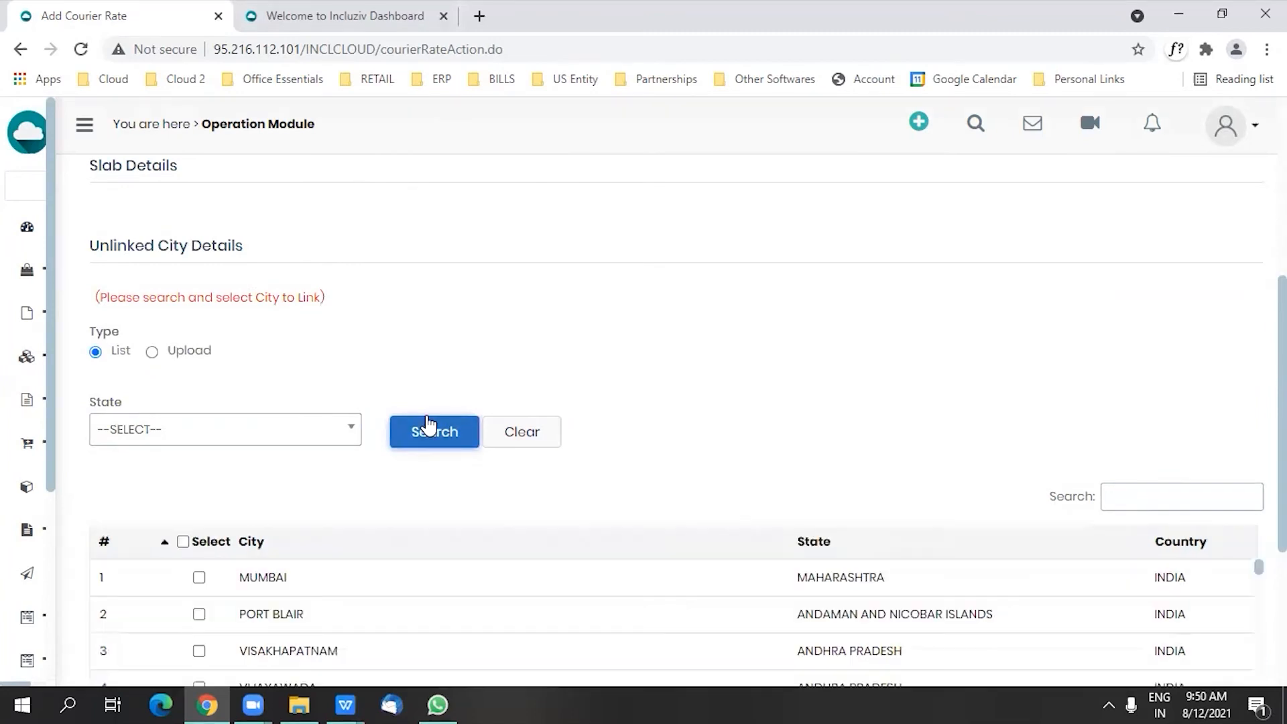
Step: Filter the unlinked city list by MUM and select MUMBAI for linking
scroll(233, 587, "down", 4)
scroll(1244, 505, "up", 5)
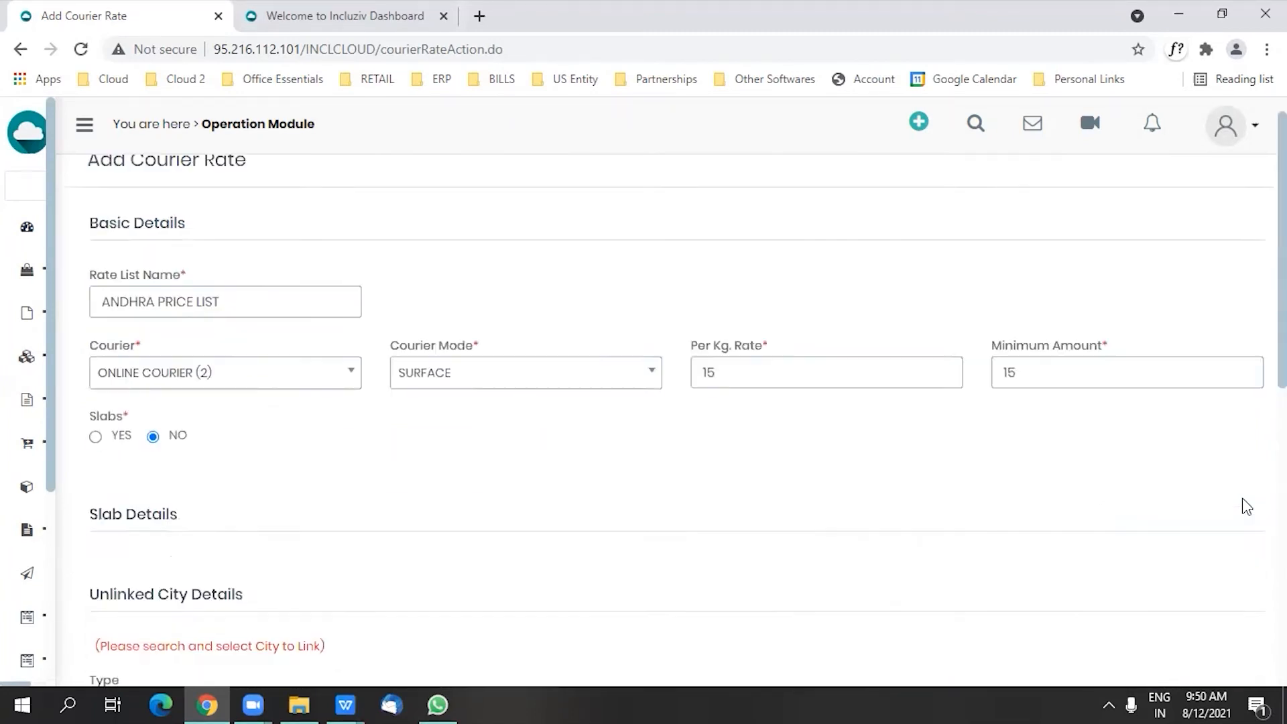
scroll(1251, 496, "down", 6)
left_click(1141, 406)
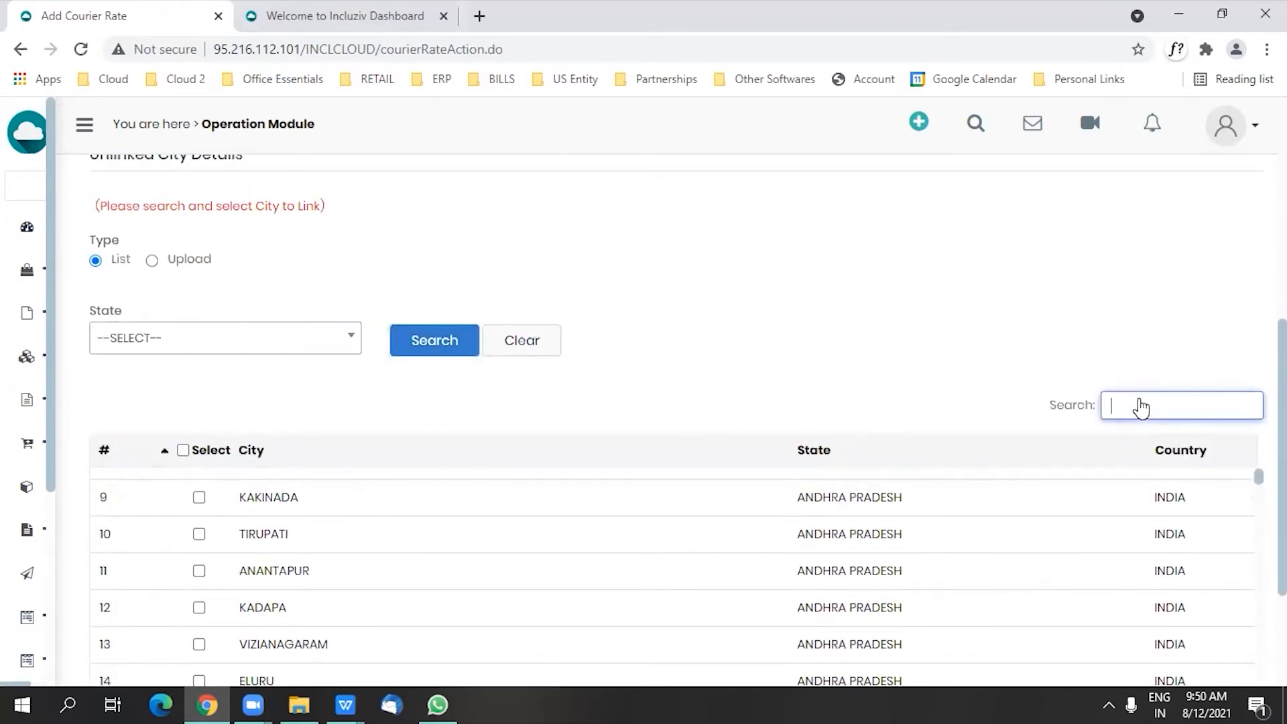
type("MUM")
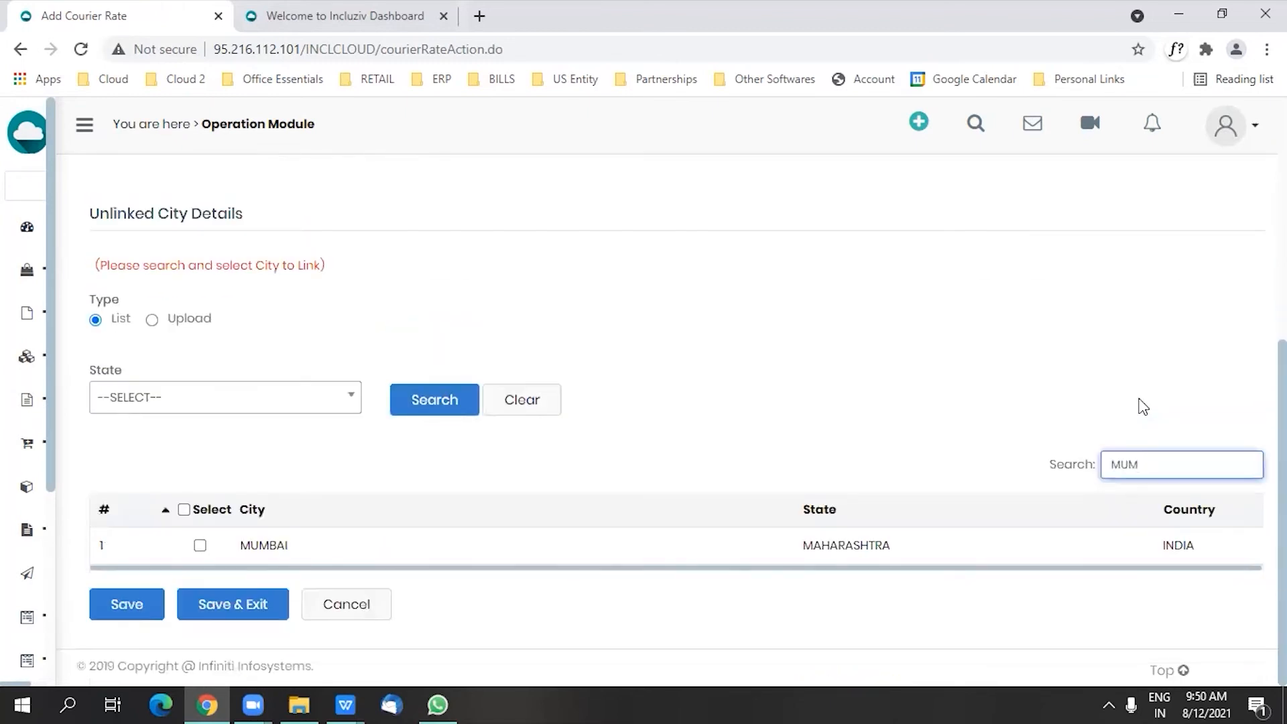
left_click(199, 545)
Step: Filter the unlinked city list by DELHI and select the cities DELHI and NEW DELHI
left_click_drag(1165, 465, 1092, 472)
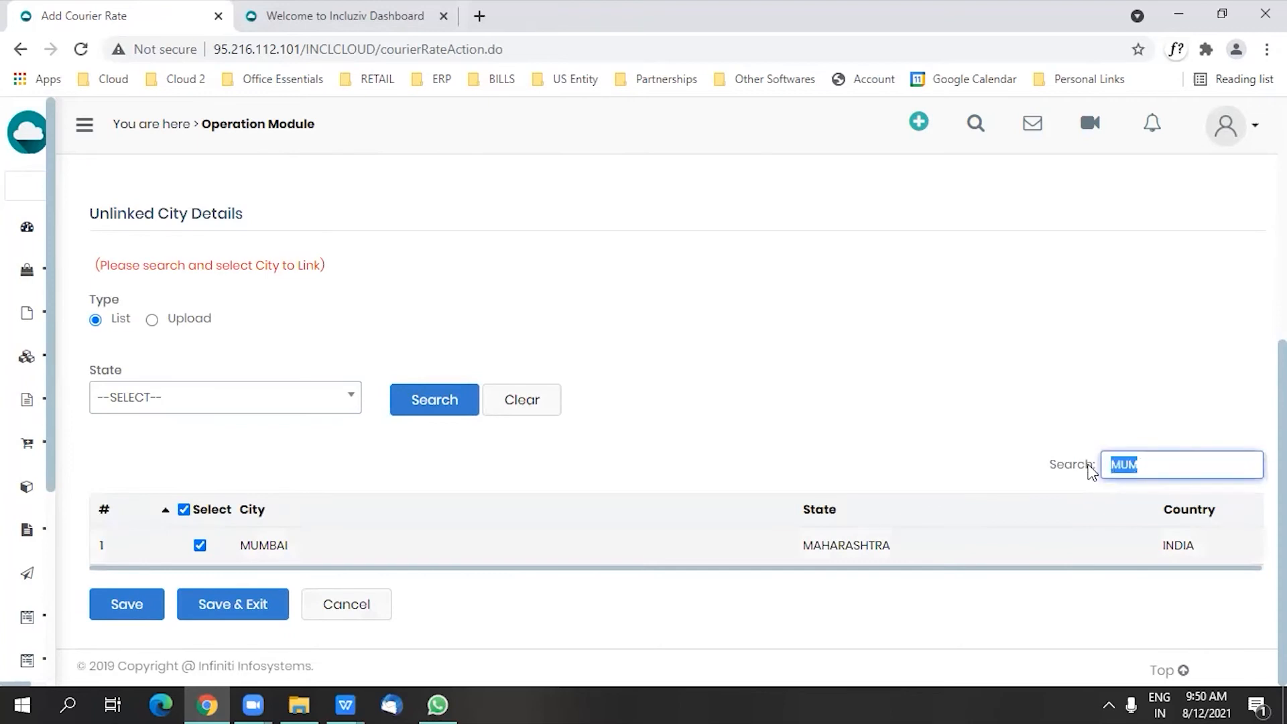
type("DELHI")
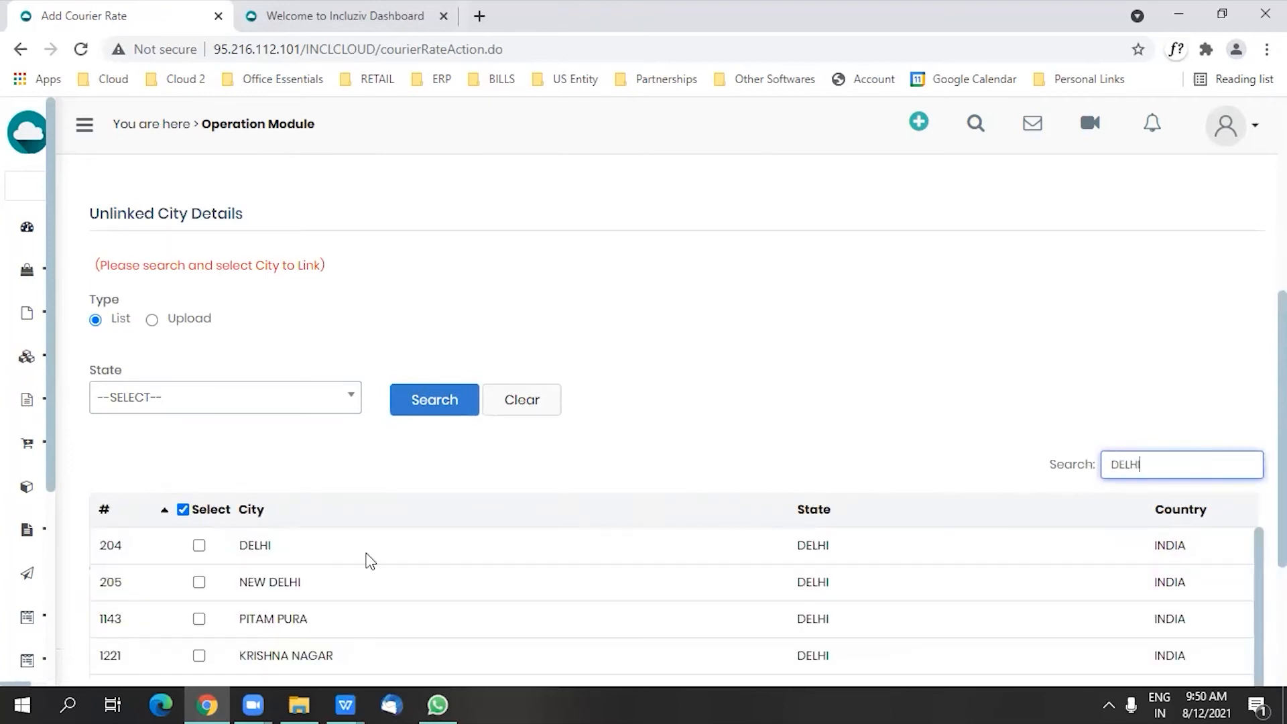
left_click(199, 582)
left_click(199, 545)
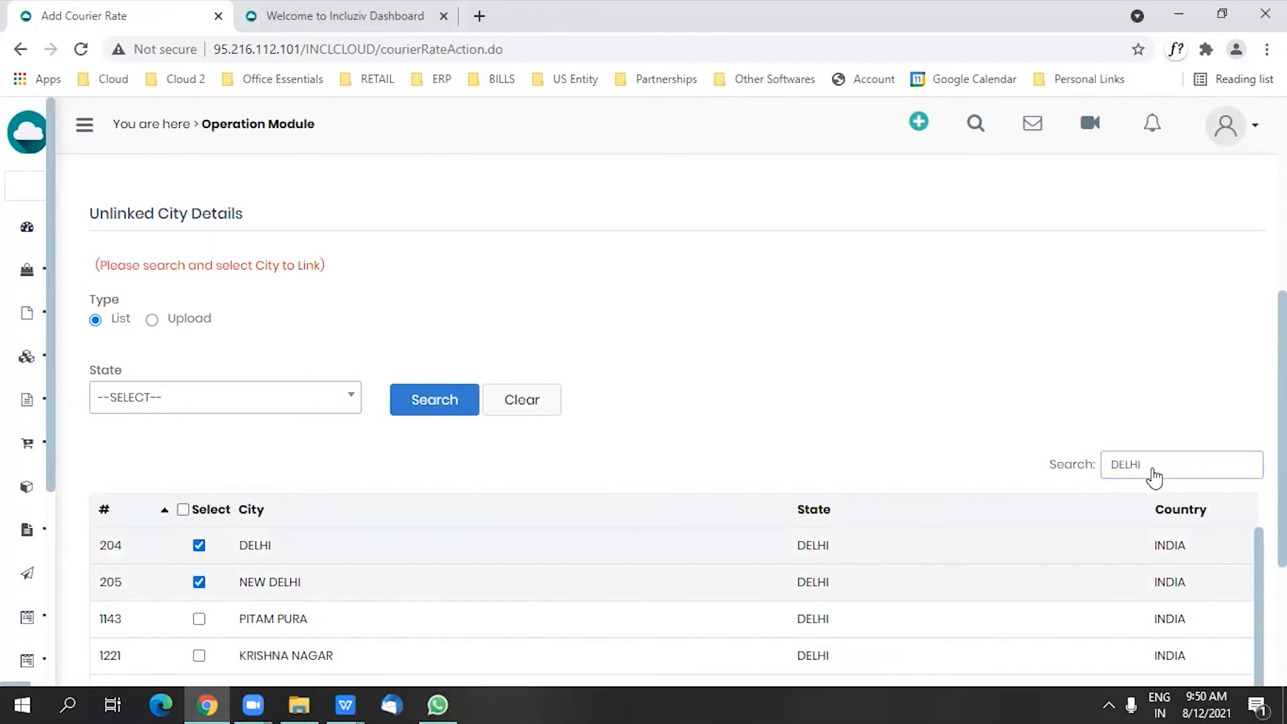
Step: Clear the city filter and look through the full list of unlinked cities
scroll(1140, 469, "down", 3)
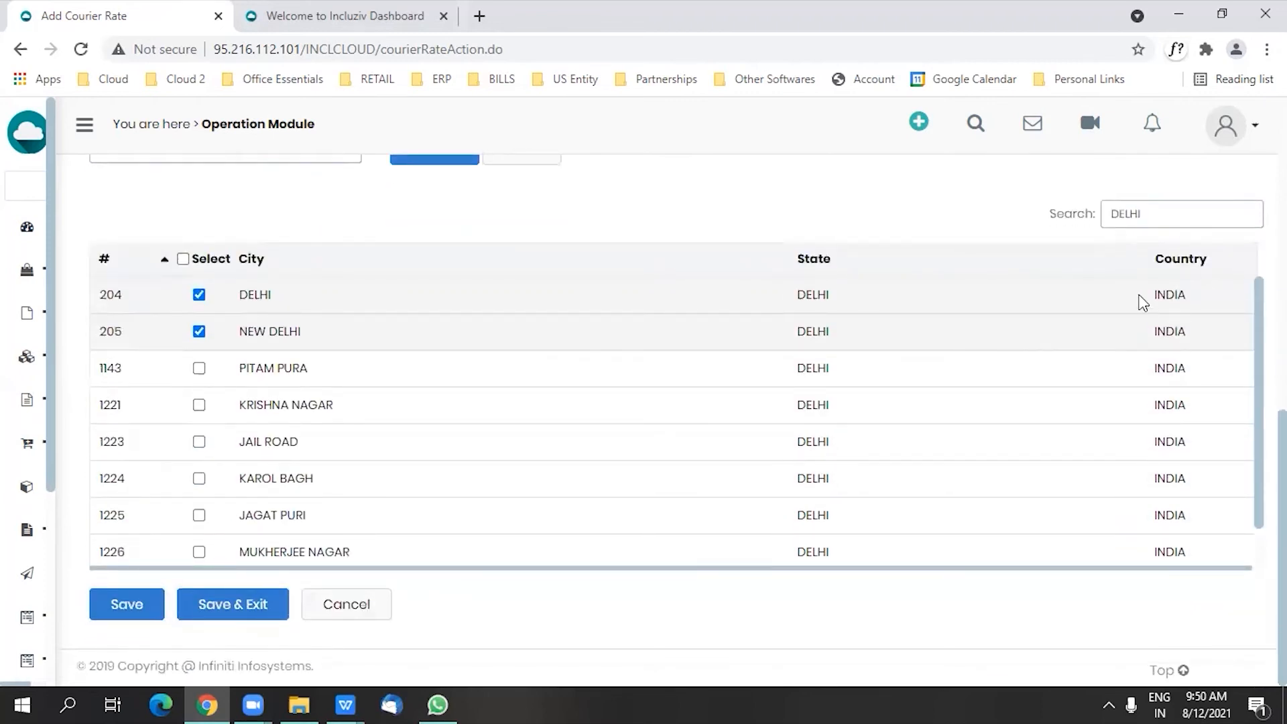
left_click(1170, 216)
key("BackSpace")
key("BackSpace")
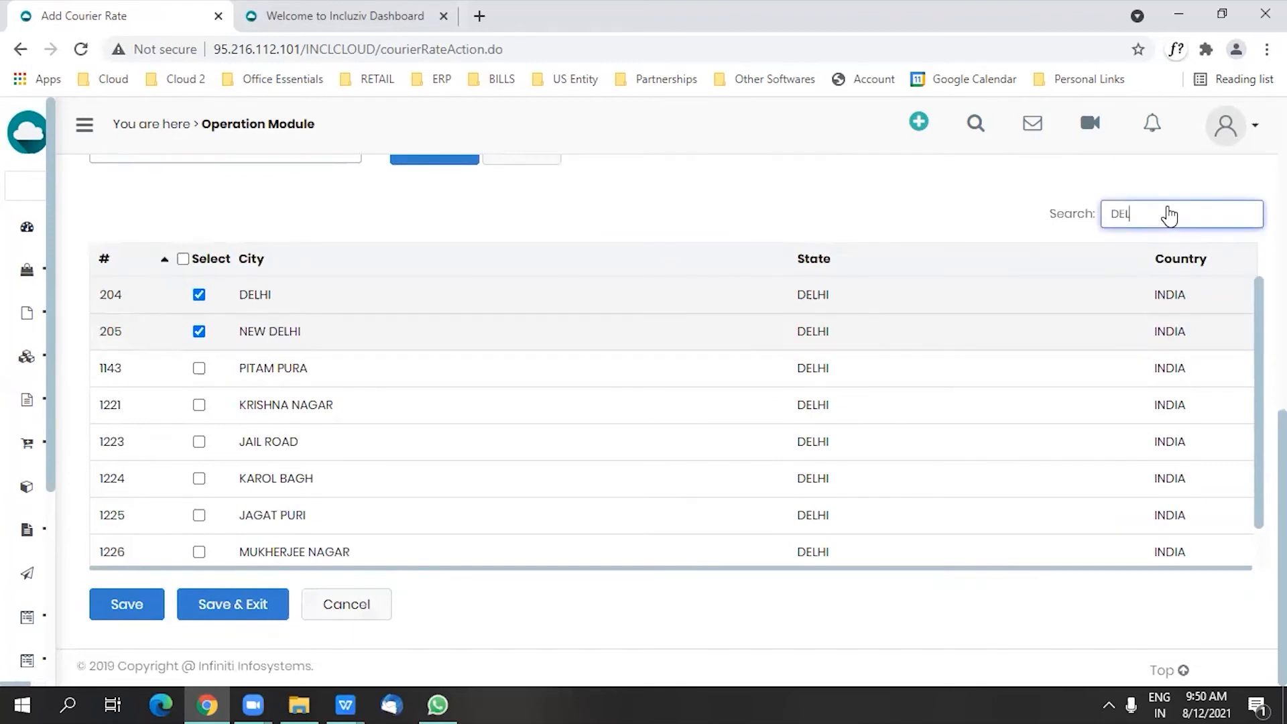
key("BackSpace")
key("BackSpace")
key("BackSpace")
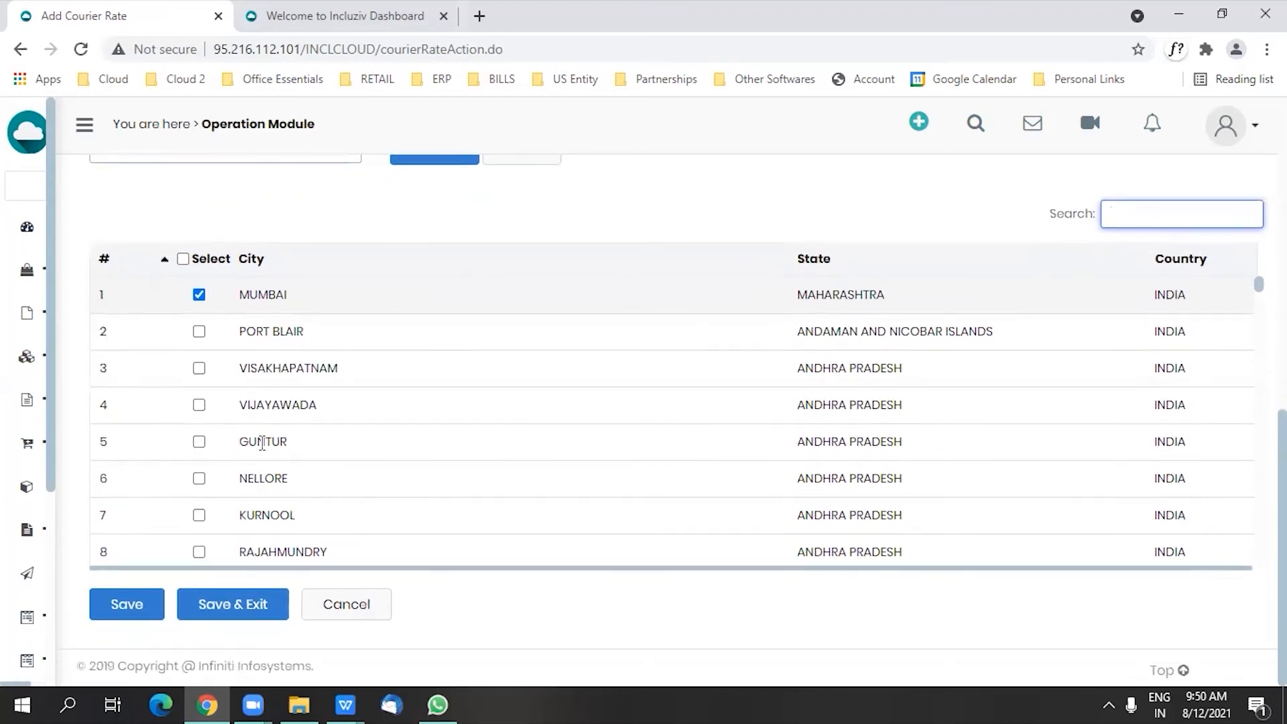
scroll(254, 435, "down", 10)
scroll(255, 436, "down", 20)
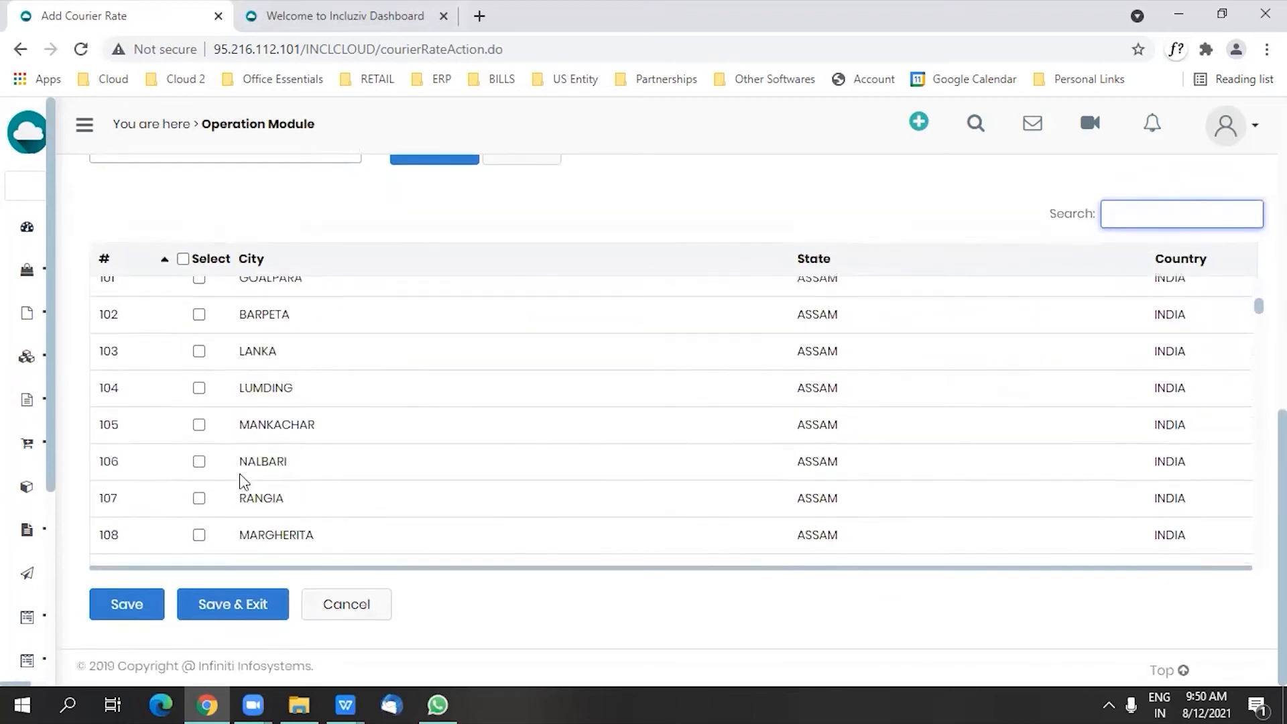
scroll(243, 484, "down", 5)
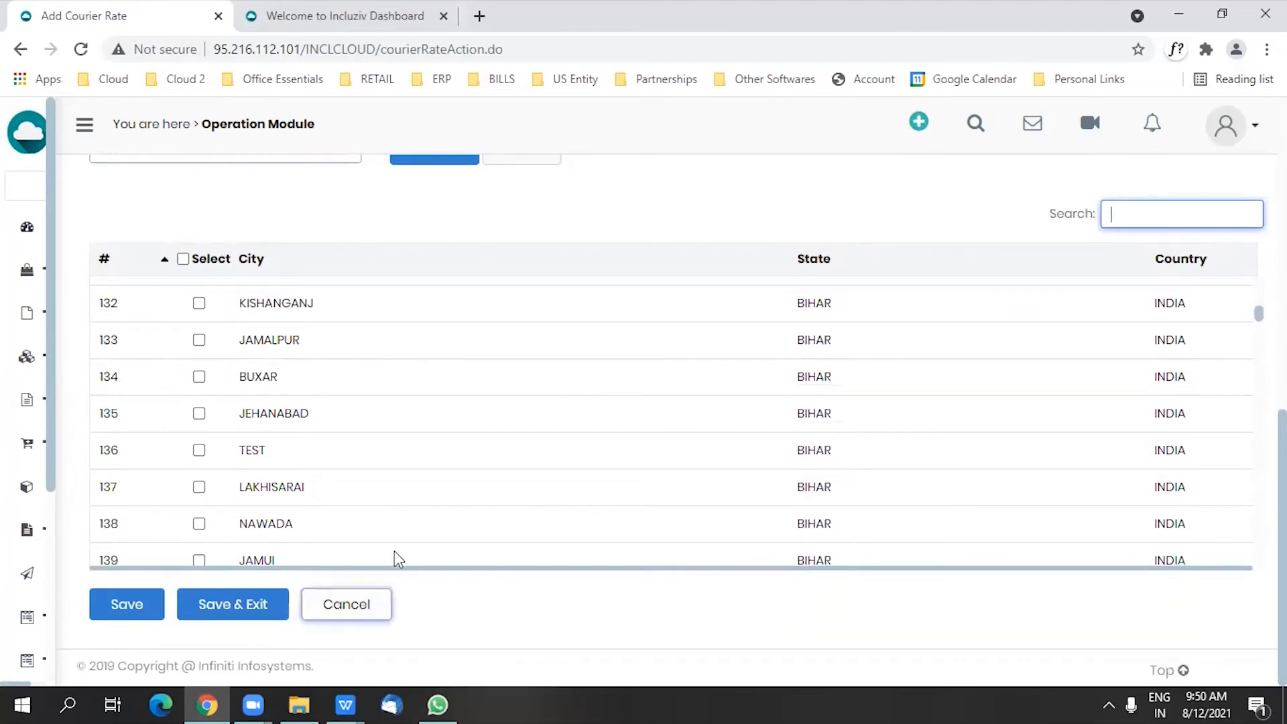
scroll(373, 293, "up", 3)
scroll(374, 293, "up", 5)
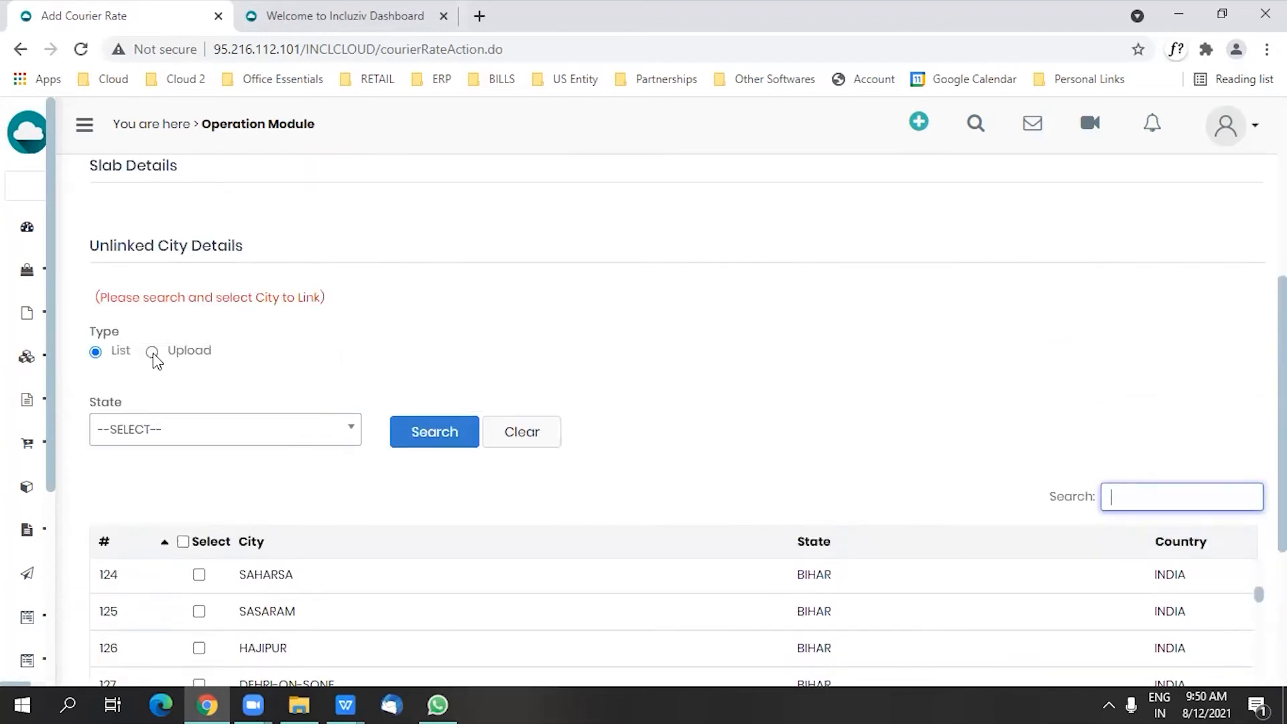
Step: Change the city linking type to Upload, download the unlinked cities of ANDHRA PRADESH(37) and open the downloaded spreadsheet
left_click(153, 353)
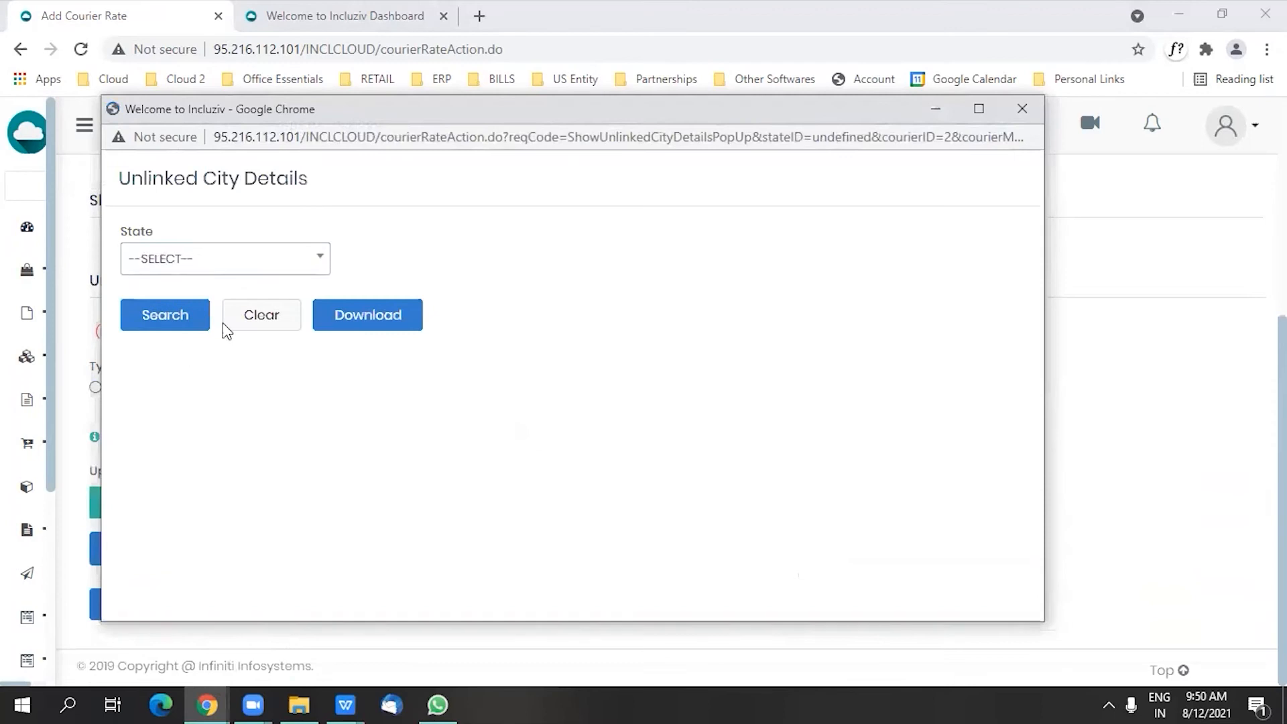
left_click(281, 265)
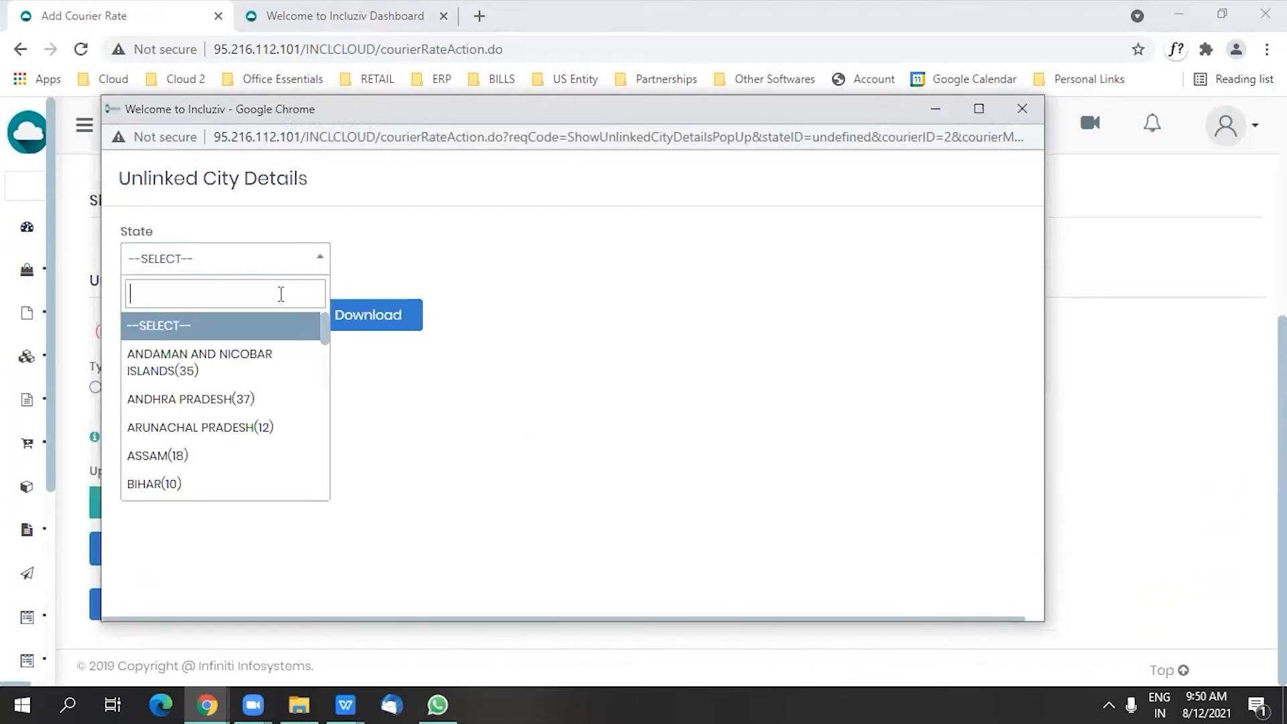
left_click(250, 400)
left_click(393, 316)
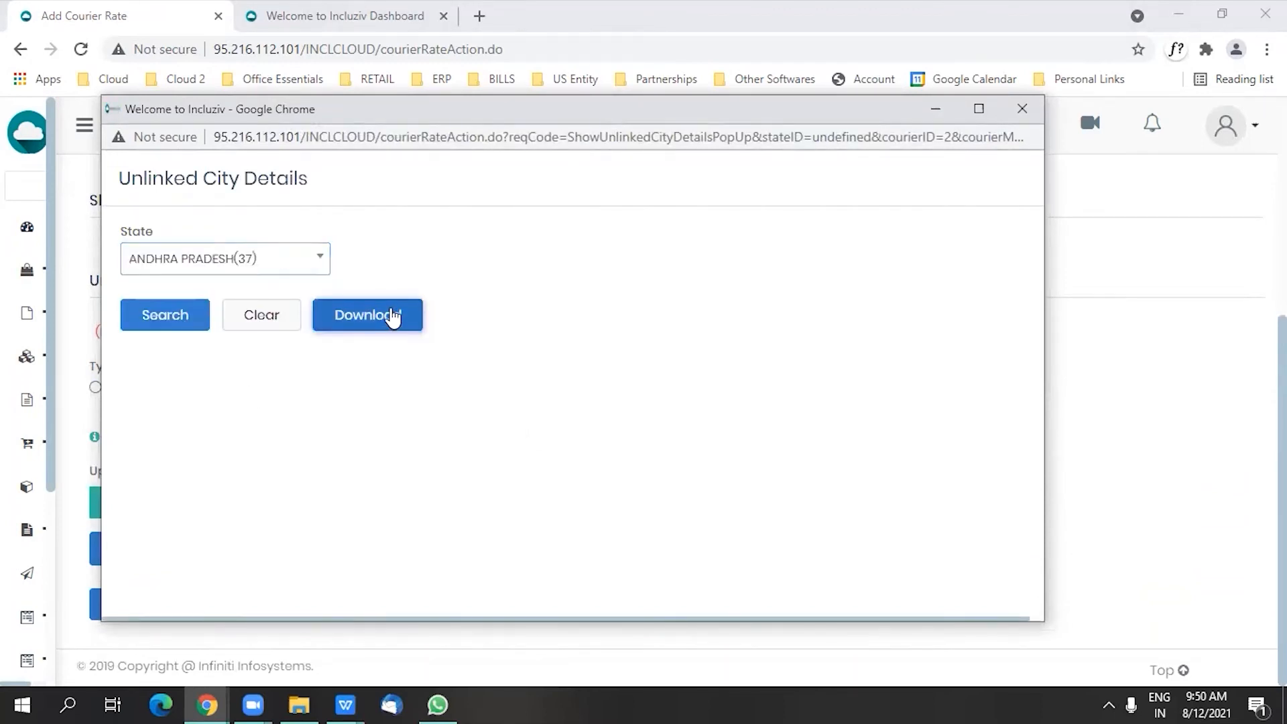
left_click(53, 664)
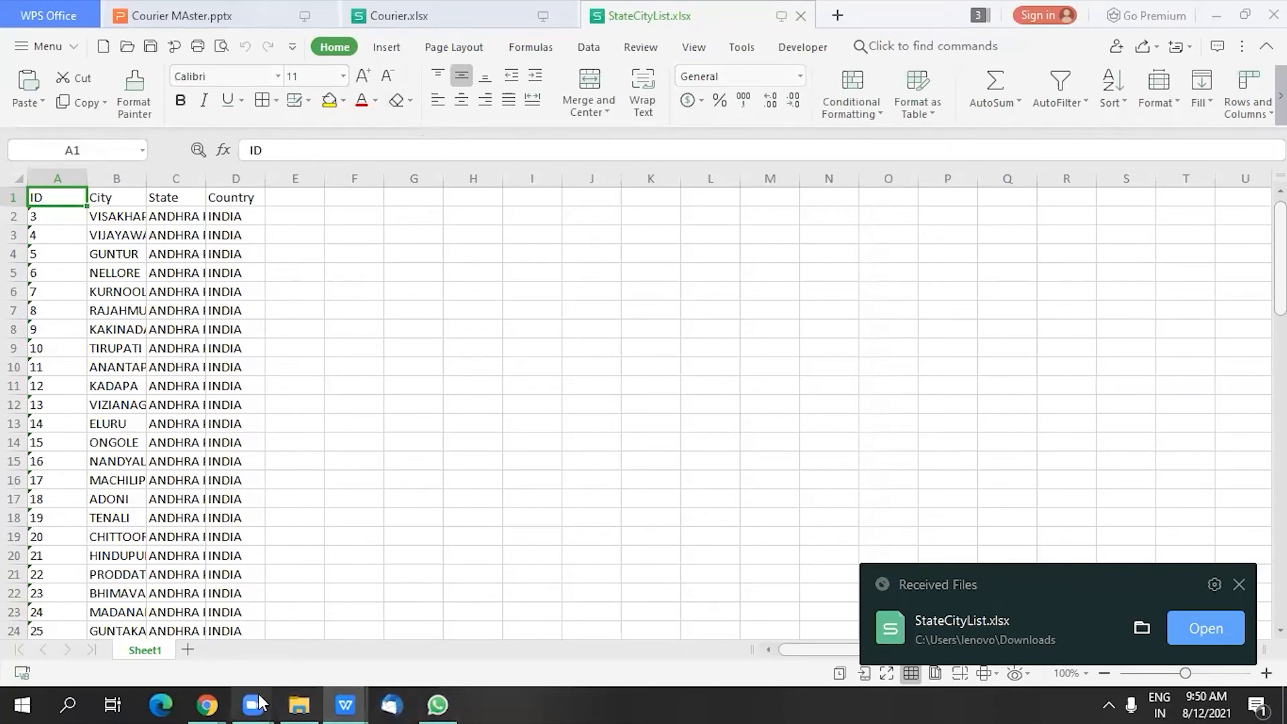
Step: Return to Incluziv in the browser, leave the courier rate form and open the bulk upload page of the Courier Master
left_click(208, 704)
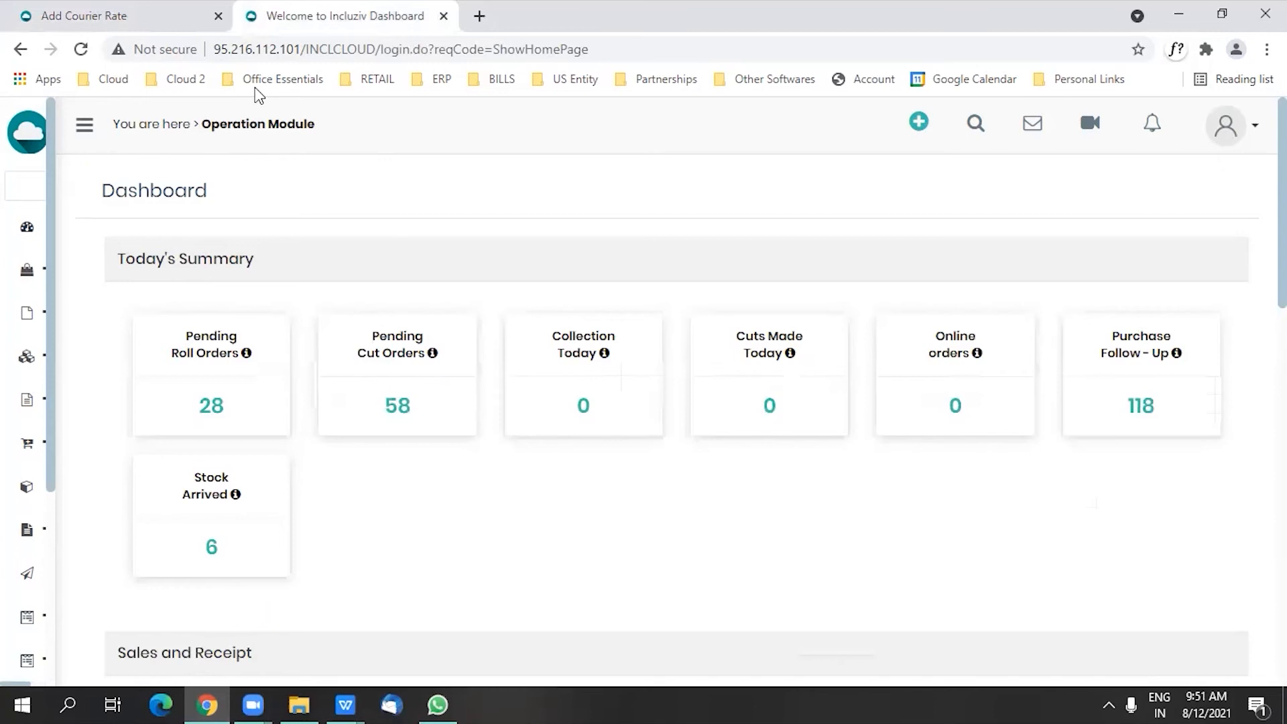
left_click(101, 19)
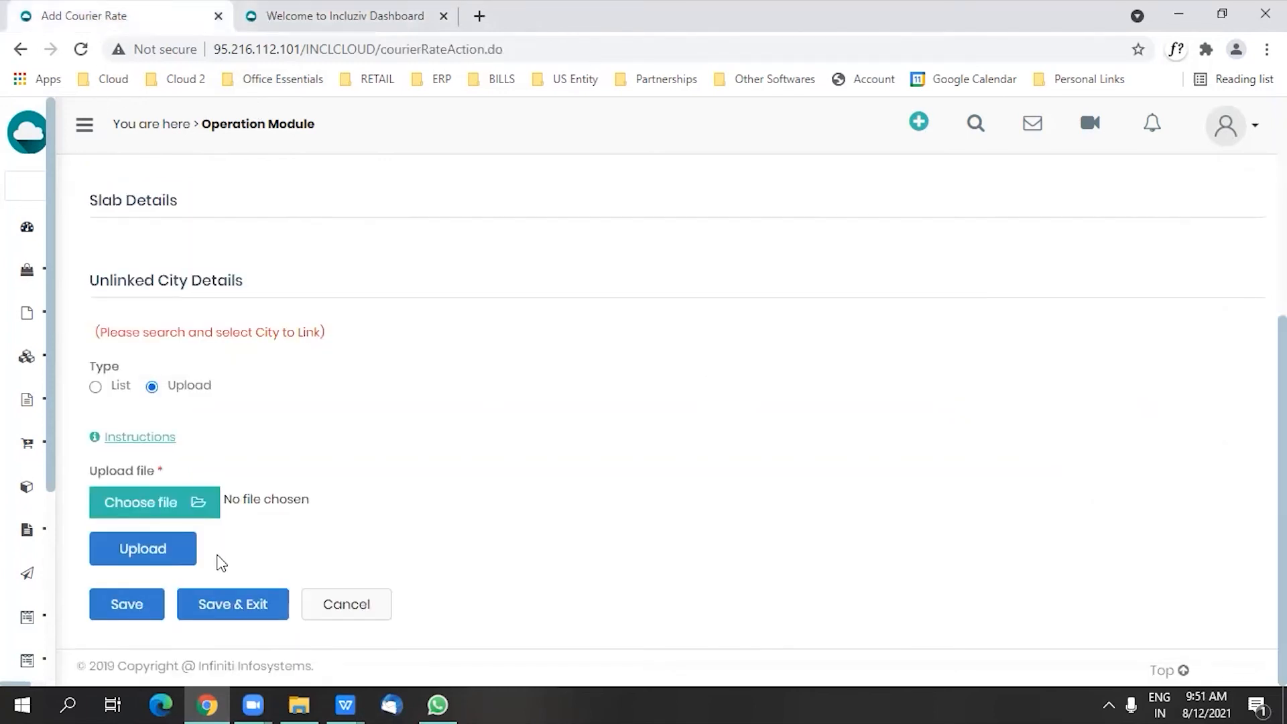
mouse_move(11, 586)
scroll(40, 603, "down", 3)
left_click(60, 645)
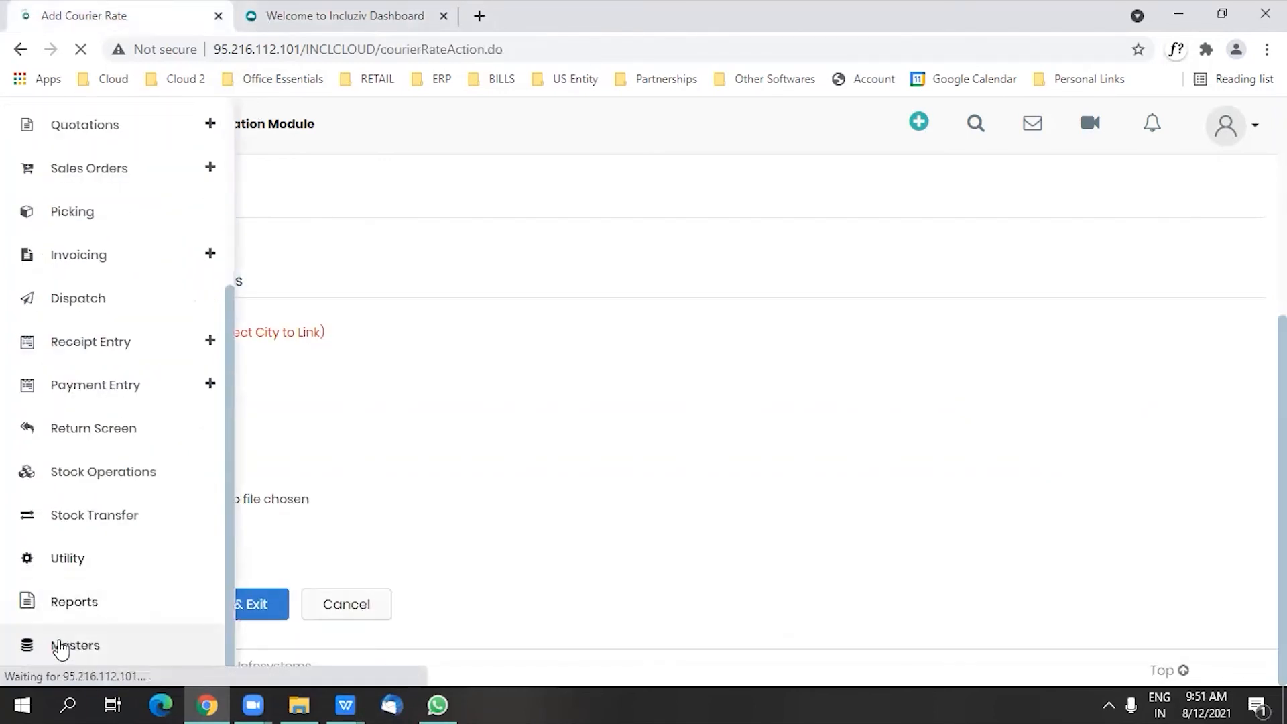
scroll(233, 563, "down", 3)
left_click(186, 444)
left_click(663, 330)
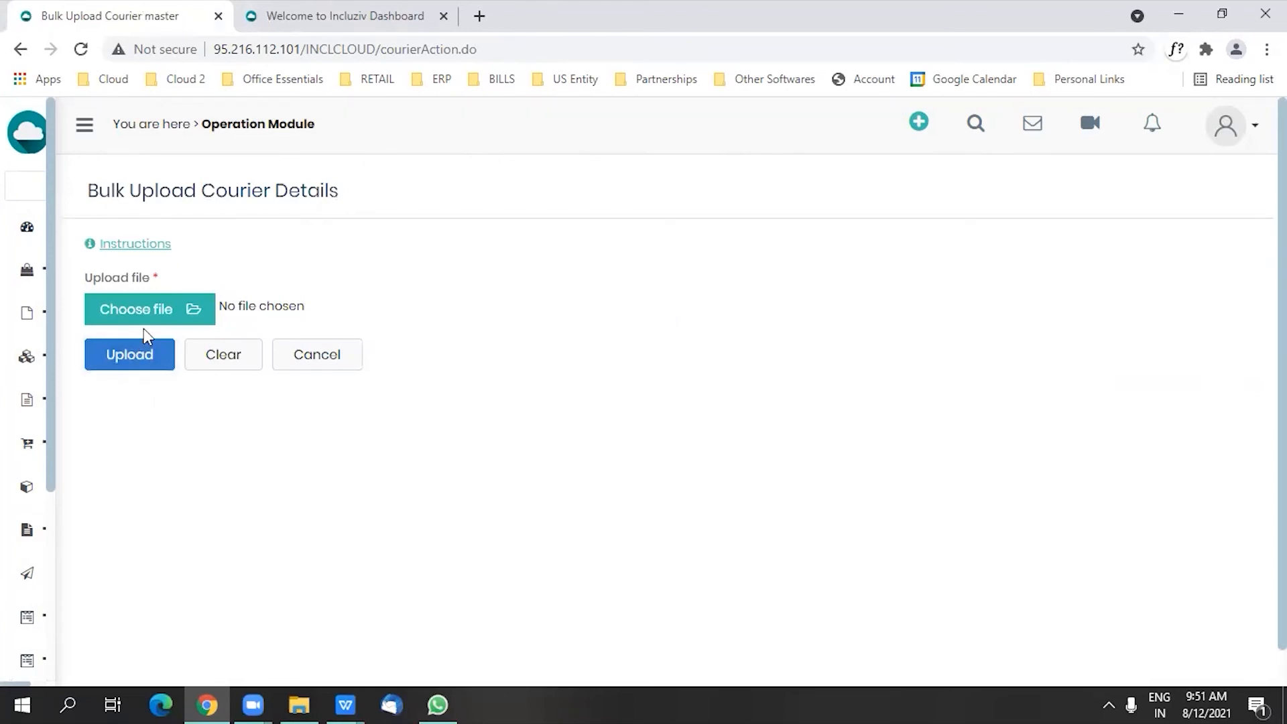
Step: Download the demo file from the bulk upload instructions, open it and dismiss the received-file notification
left_click(133, 244)
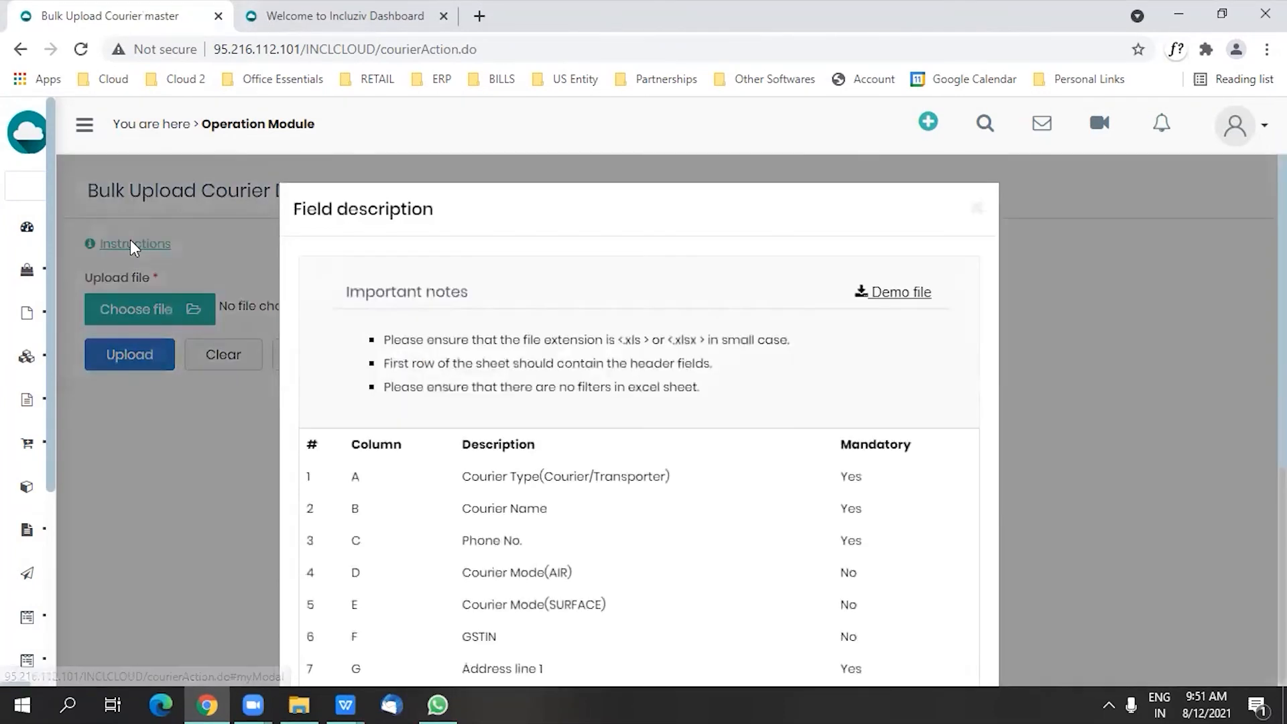
left_click(902, 292)
left_click(92, 664)
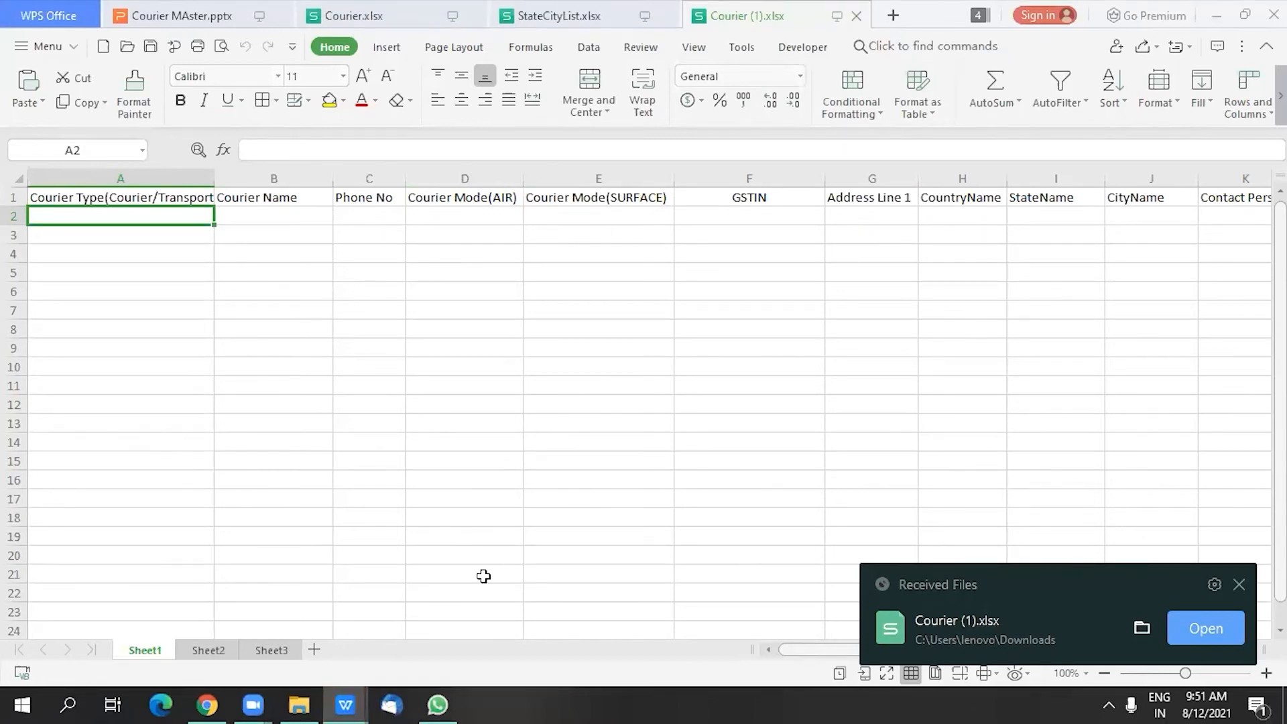
left_click(1238, 585)
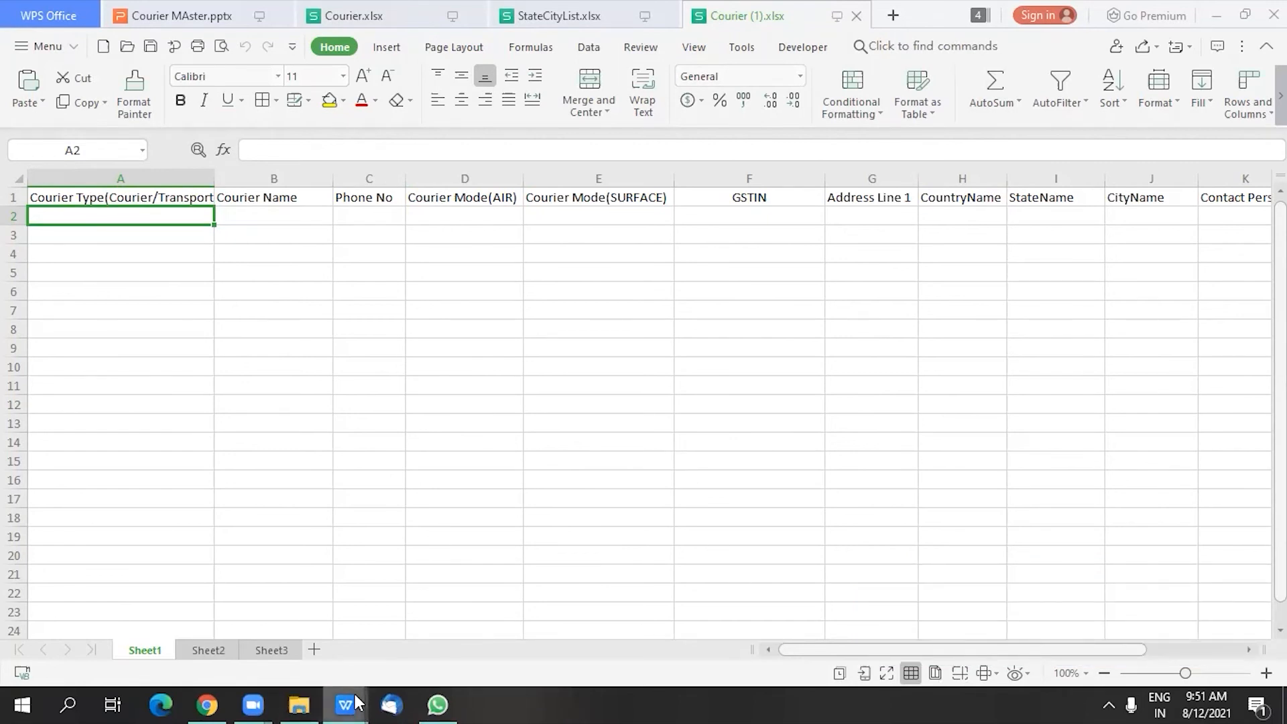
left_click(332, 572)
Step: Return to the browser, close the field description and upload Courier.xlsx as the courier details file
left_click(215, 695)
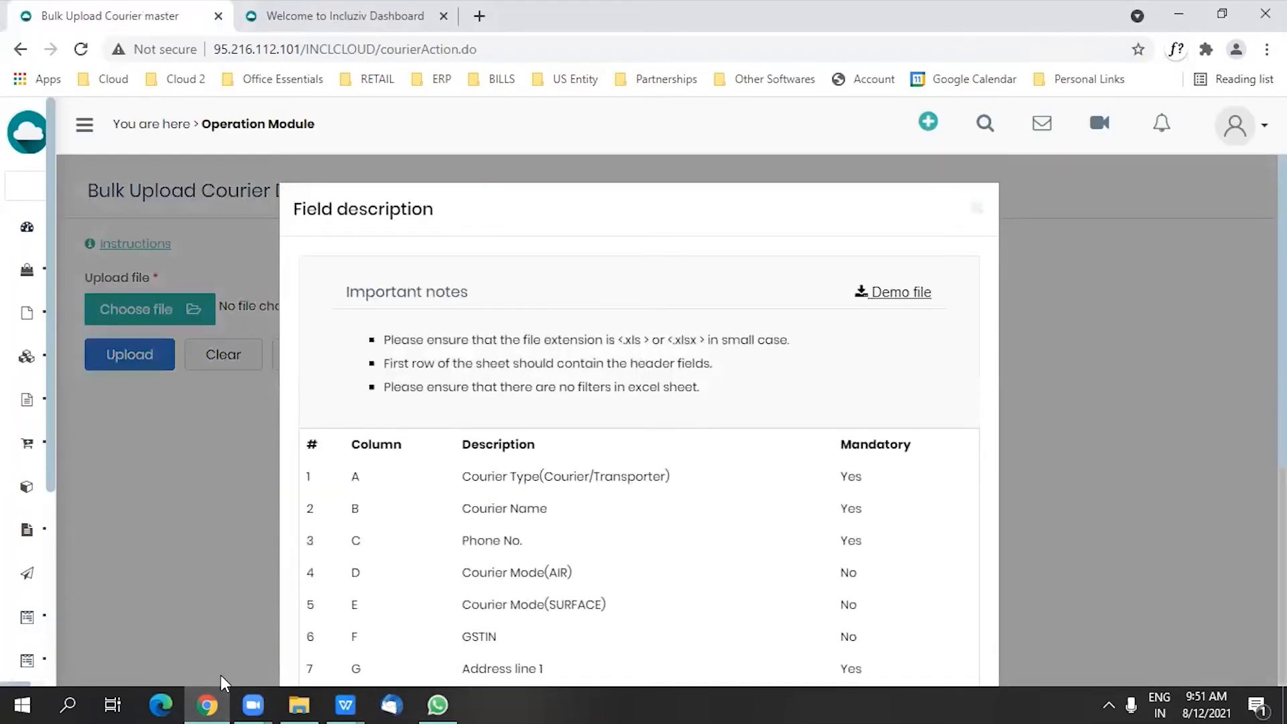
left_click(976, 210)
left_click(131, 315)
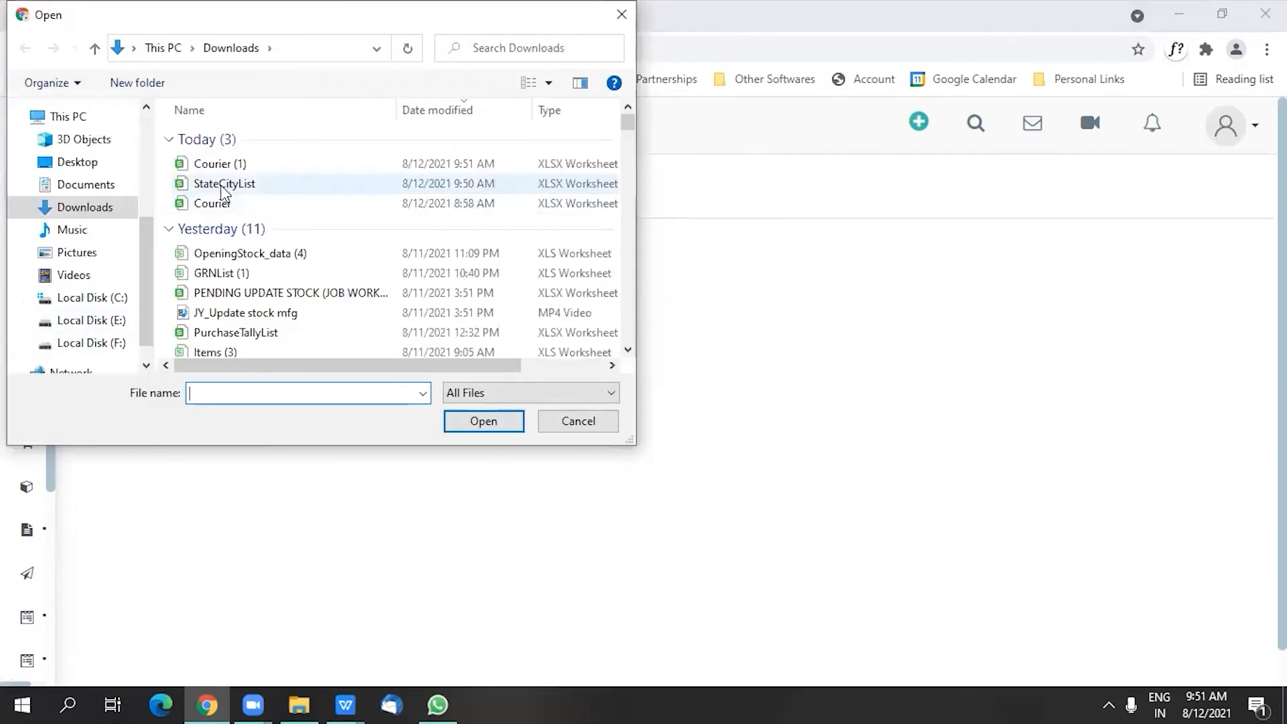
left_click(237, 209)
left_click(456, 421)
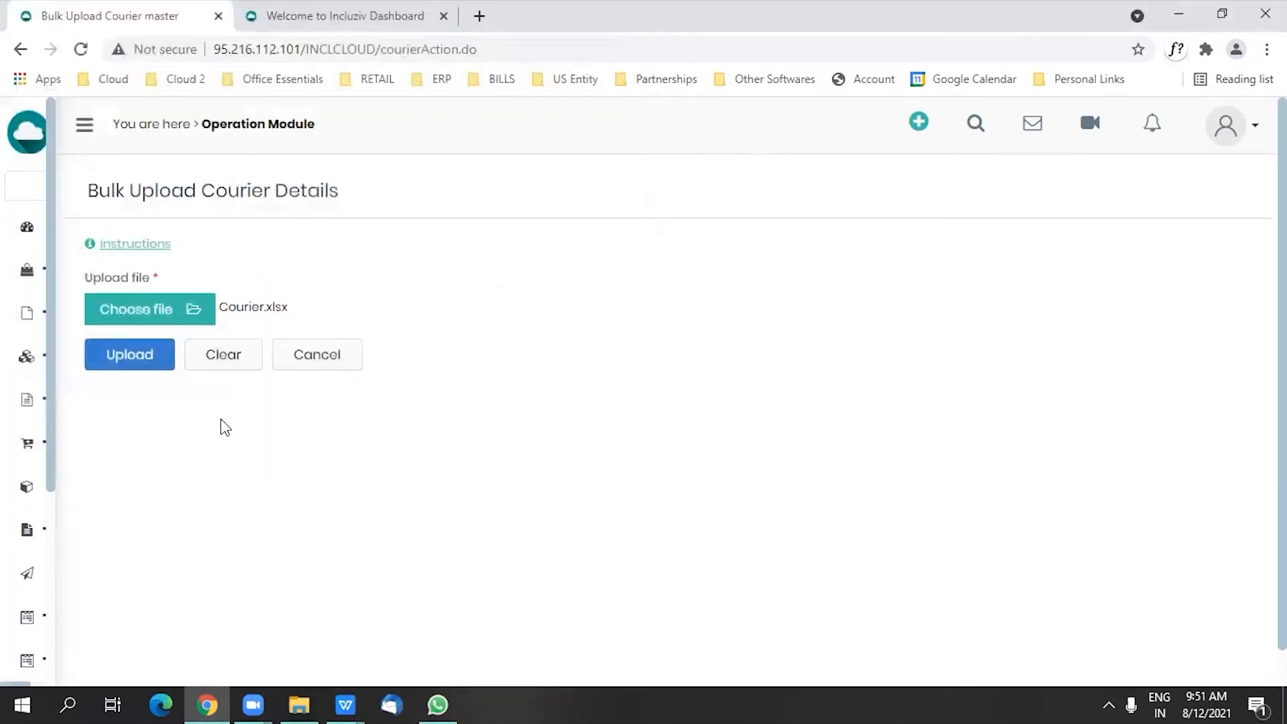
left_click(102, 346)
Step: Save the uploaded courier details and confirm
scroll(368, 389, "down", 2)
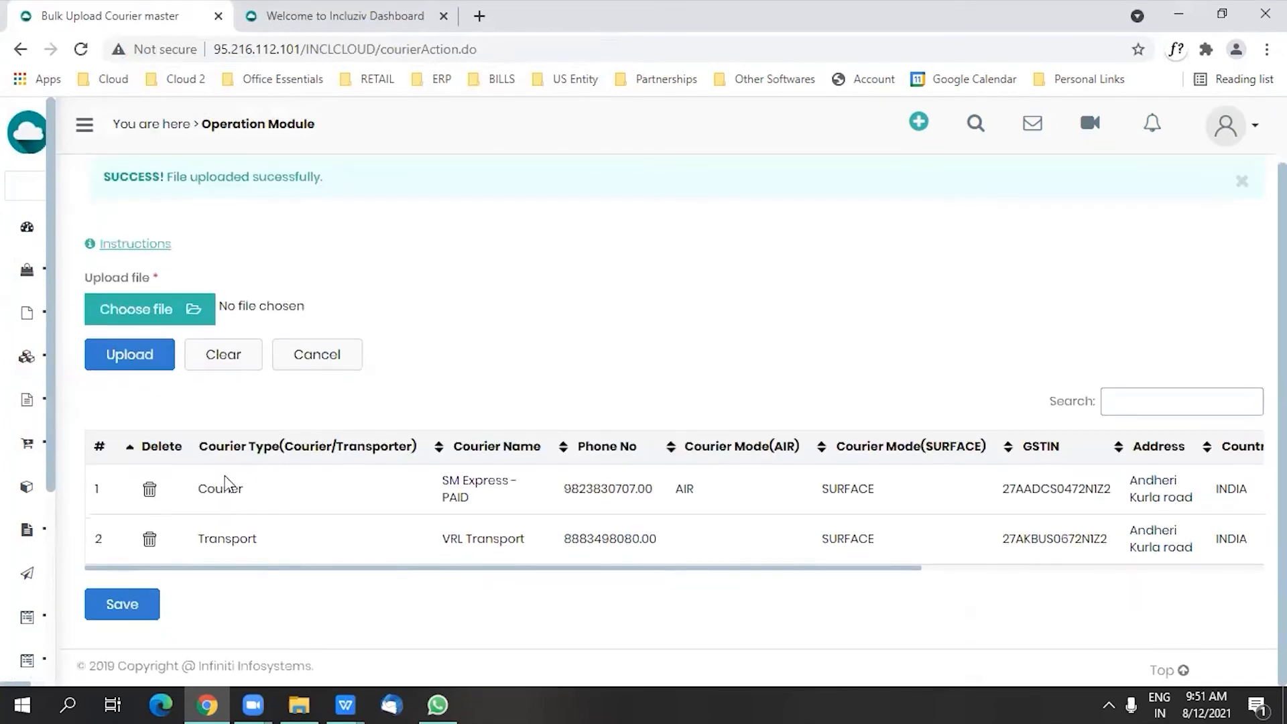
left_click(115, 607)
left_click(823, 233)
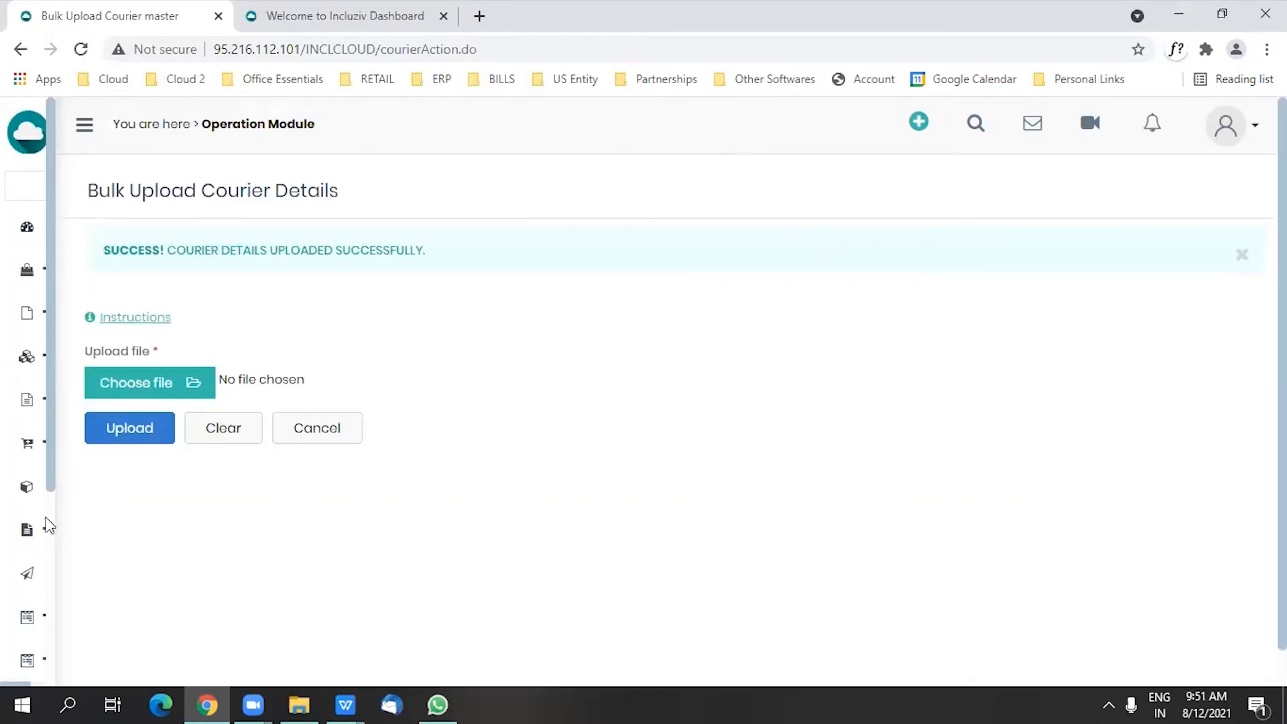
Step: Open the Customer Courier Master and go to its Update Customer Courier page
mouse_move(41, 577)
scroll(41, 576, "down", 5)
left_click(73, 648)
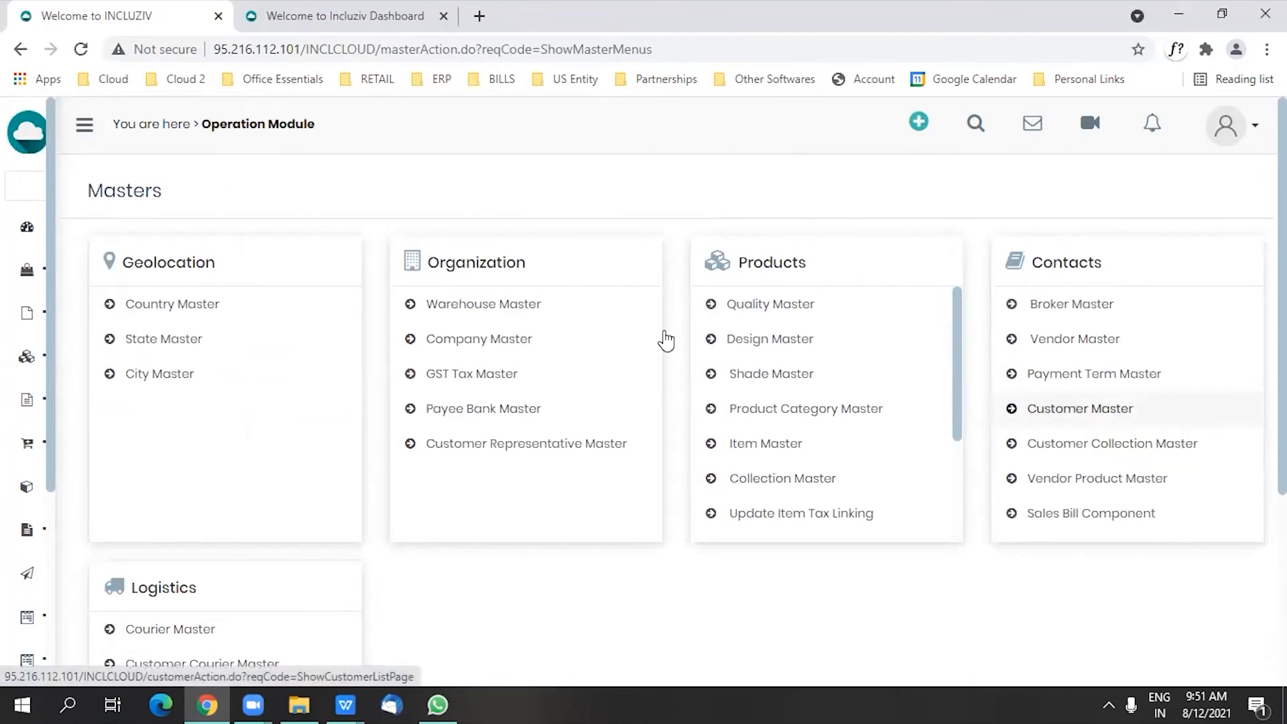
scroll(465, 400, "down", 3)
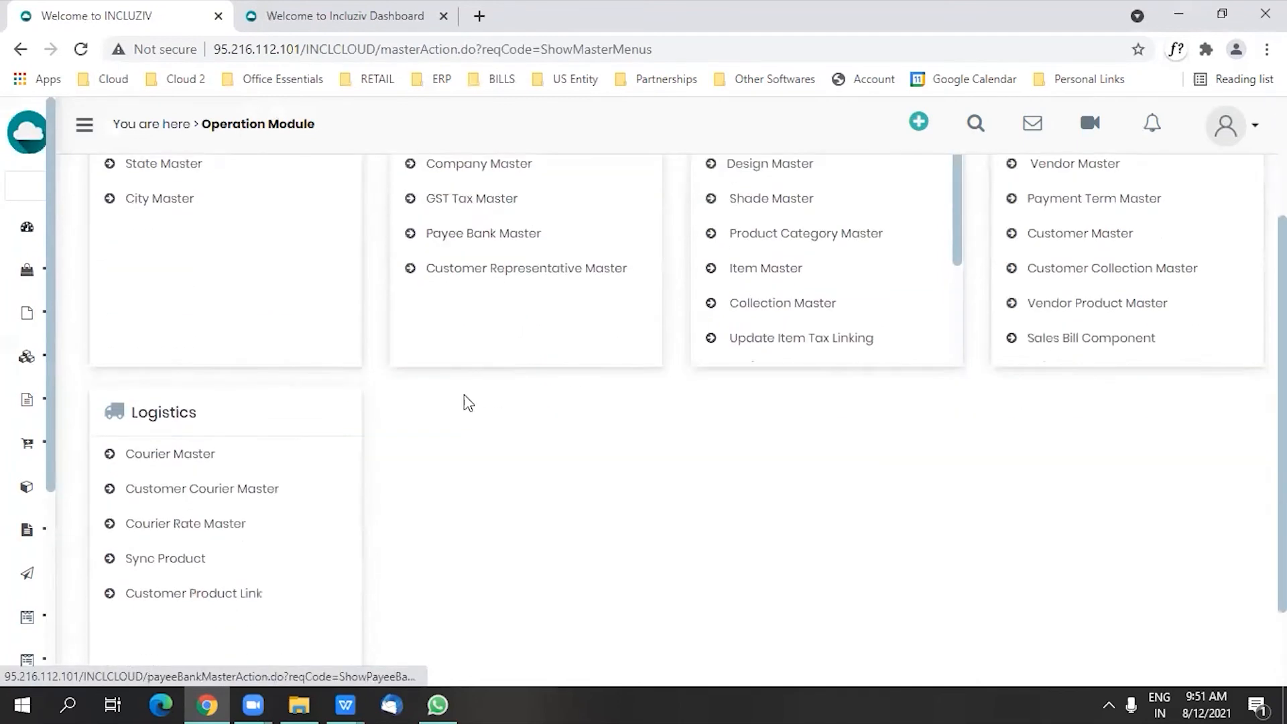
left_click(196, 477)
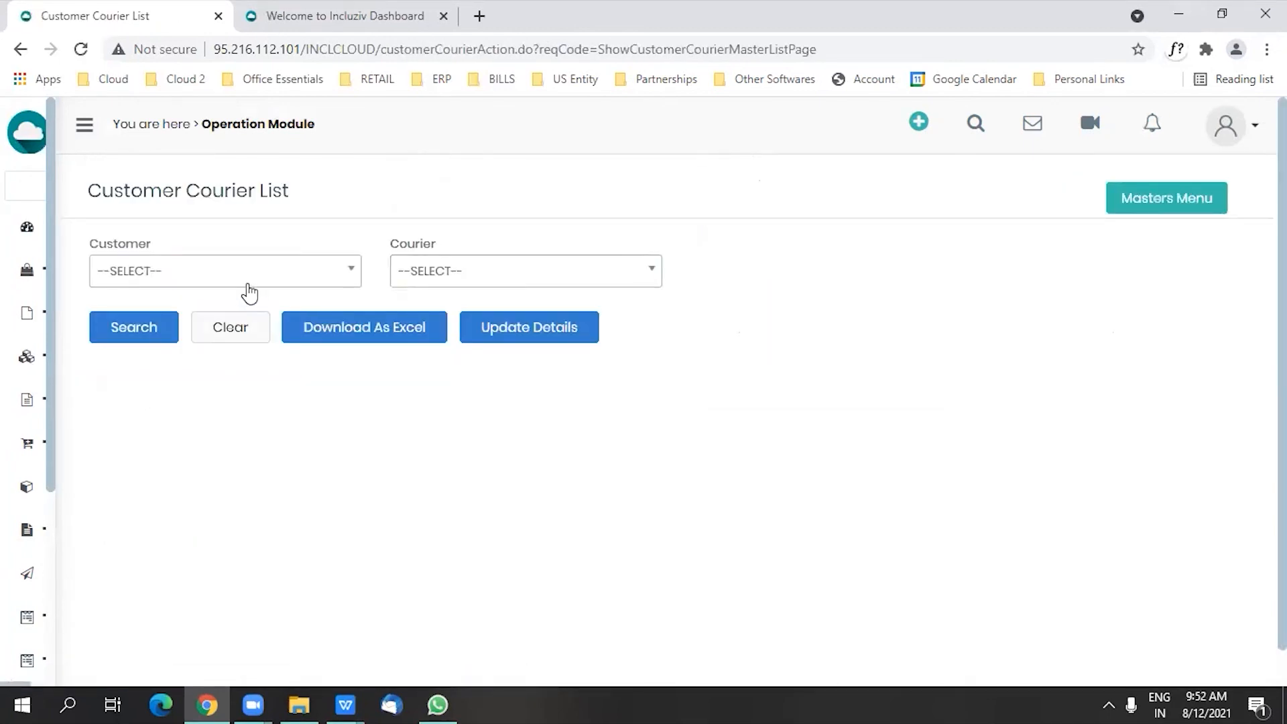
left_click(249, 286)
left_click(248, 285)
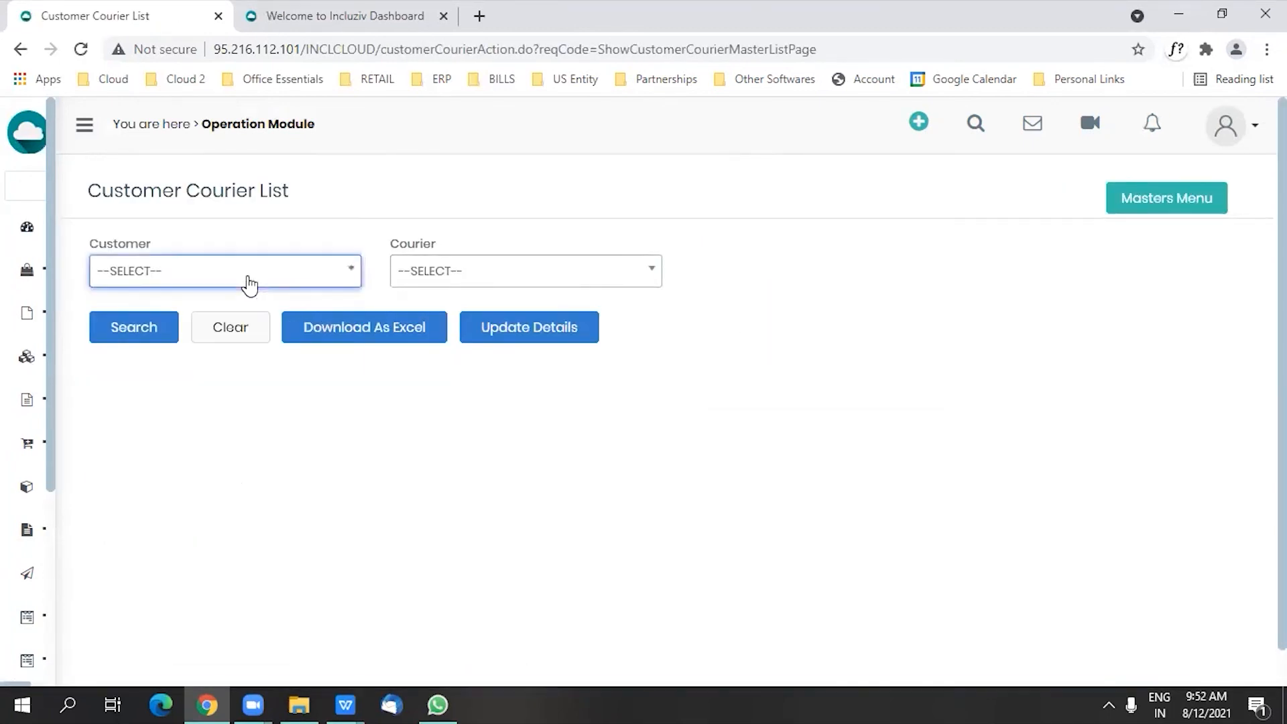
left_click(504, 328)
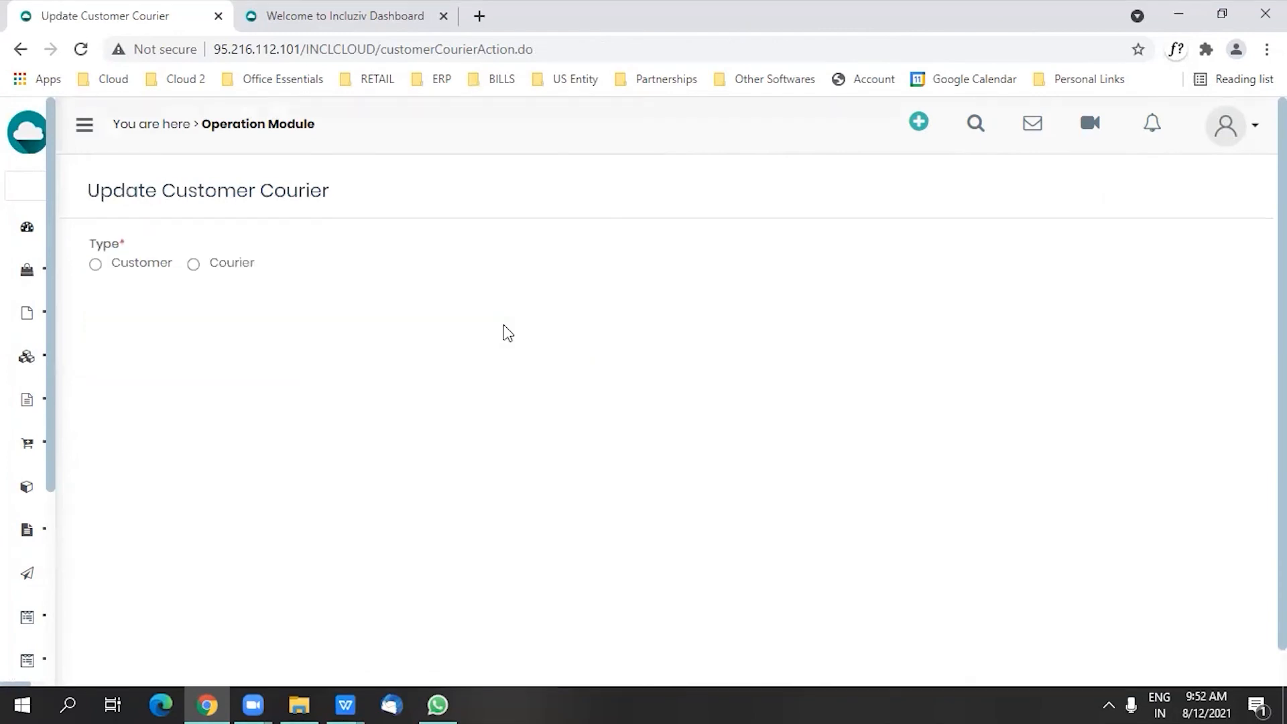
Step: Set the update type to Courier and choose SM EXPRESS - PAID(3) as the courier
left_click(193, 265)
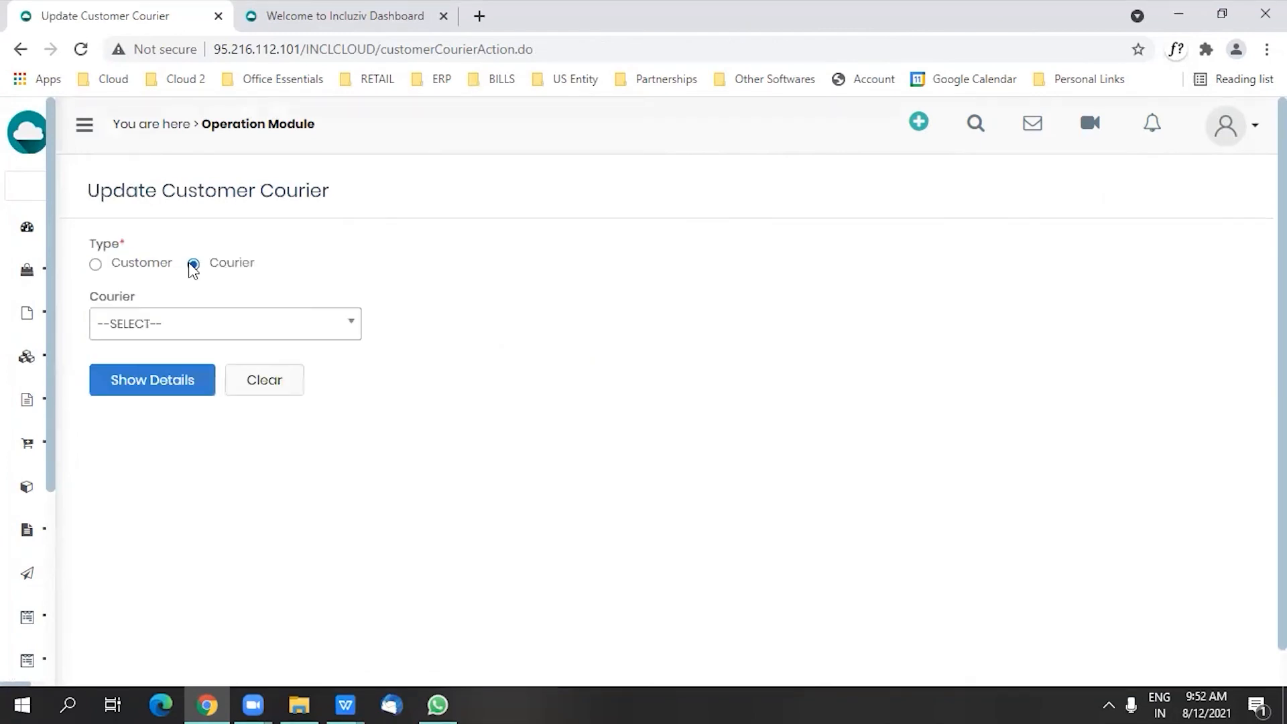
left_click(178, 334)
left_click(173, 480)
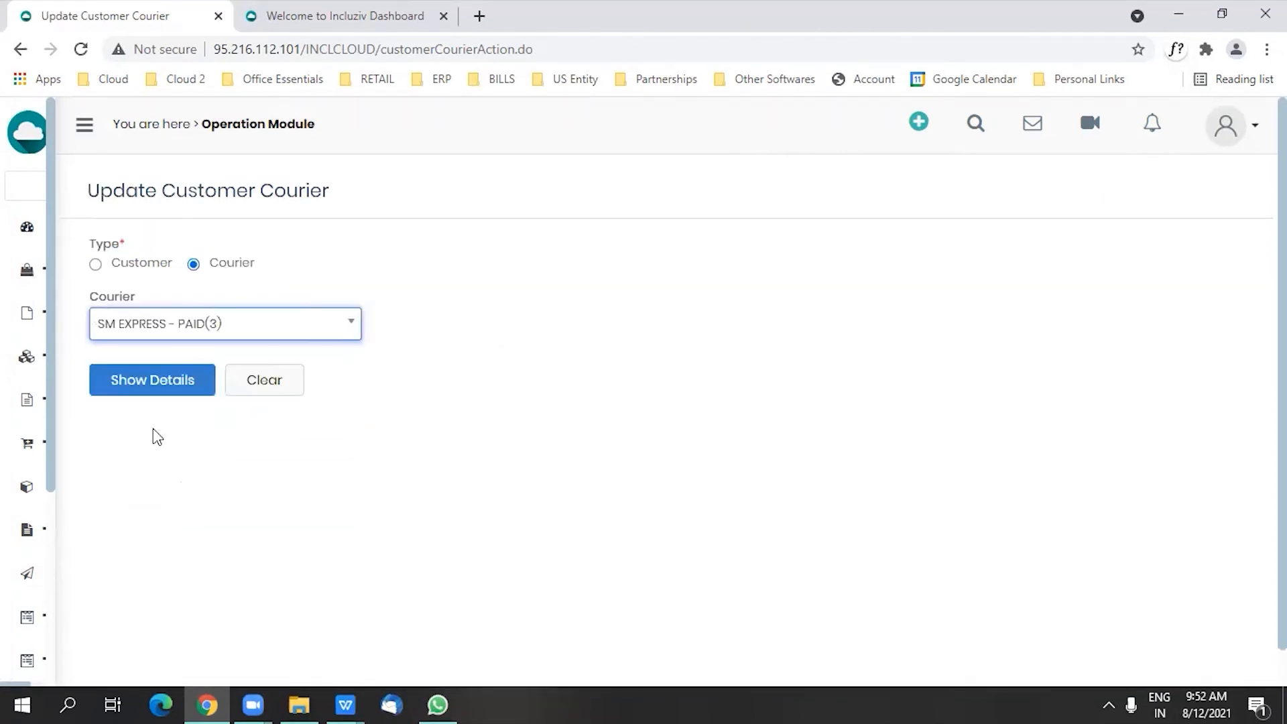
Step: Show the courier's customer details, link AXIS TRADERS, CHINTAMANI COLLECTIONS and the customer in row 6, and save the mapping
left_click(142, 381)
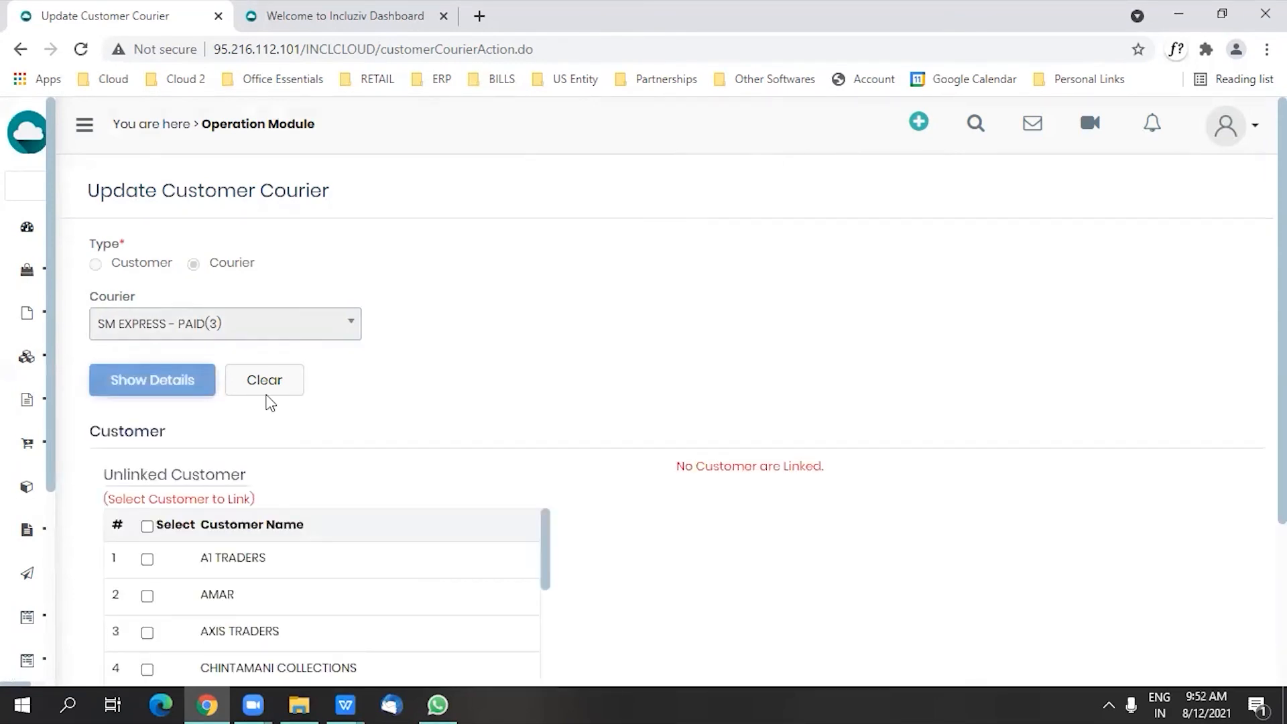
scroll(753, 353, "down", 3)
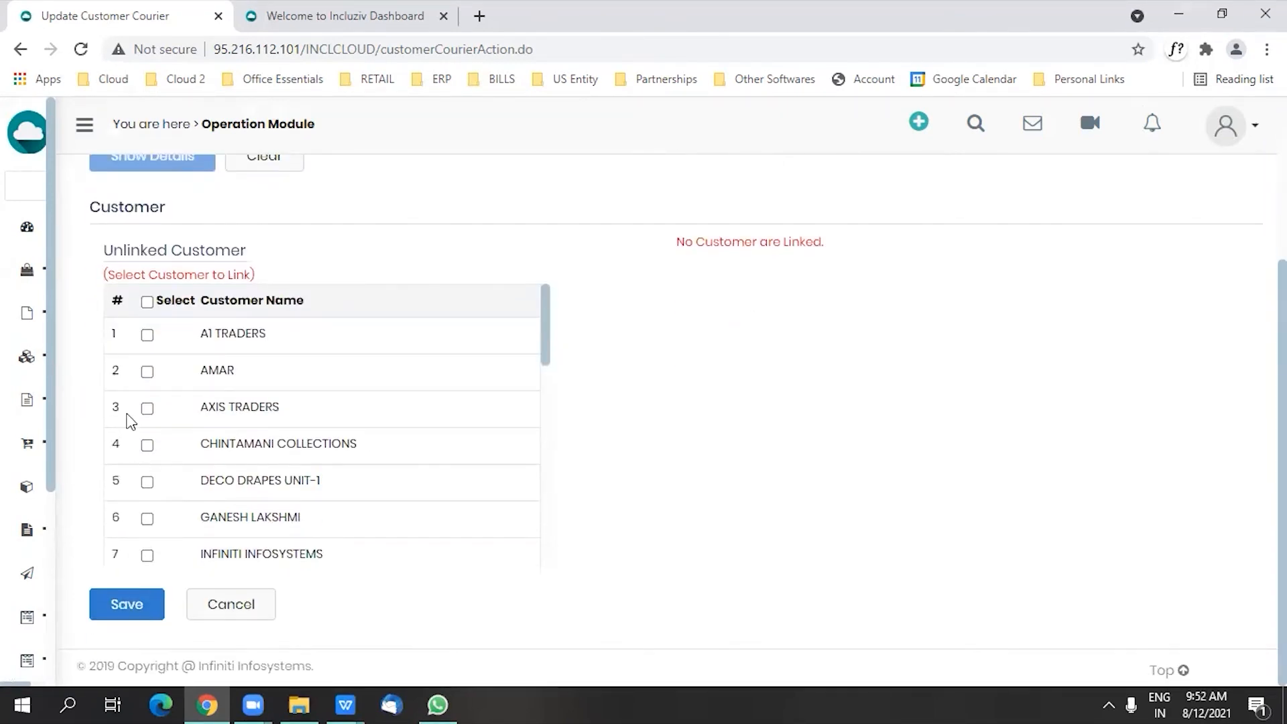
left_click(147, 408)
left_click(147, 446)
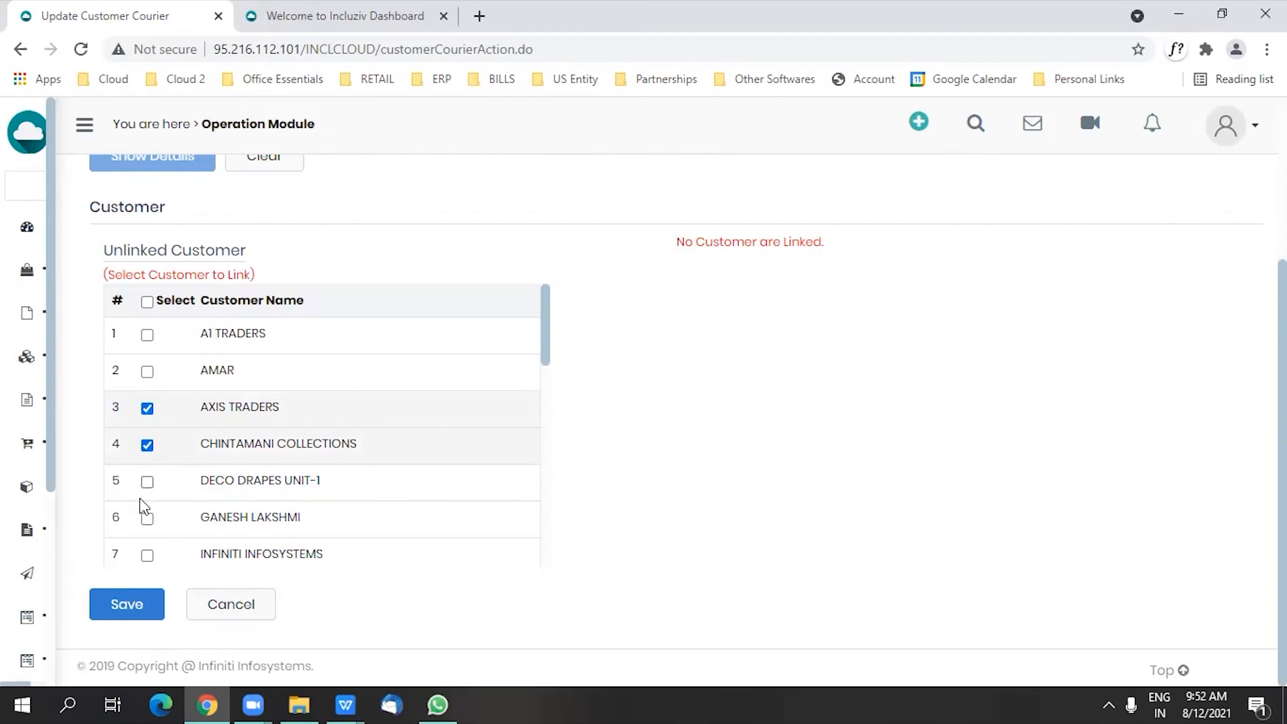
left_click(147, 518)
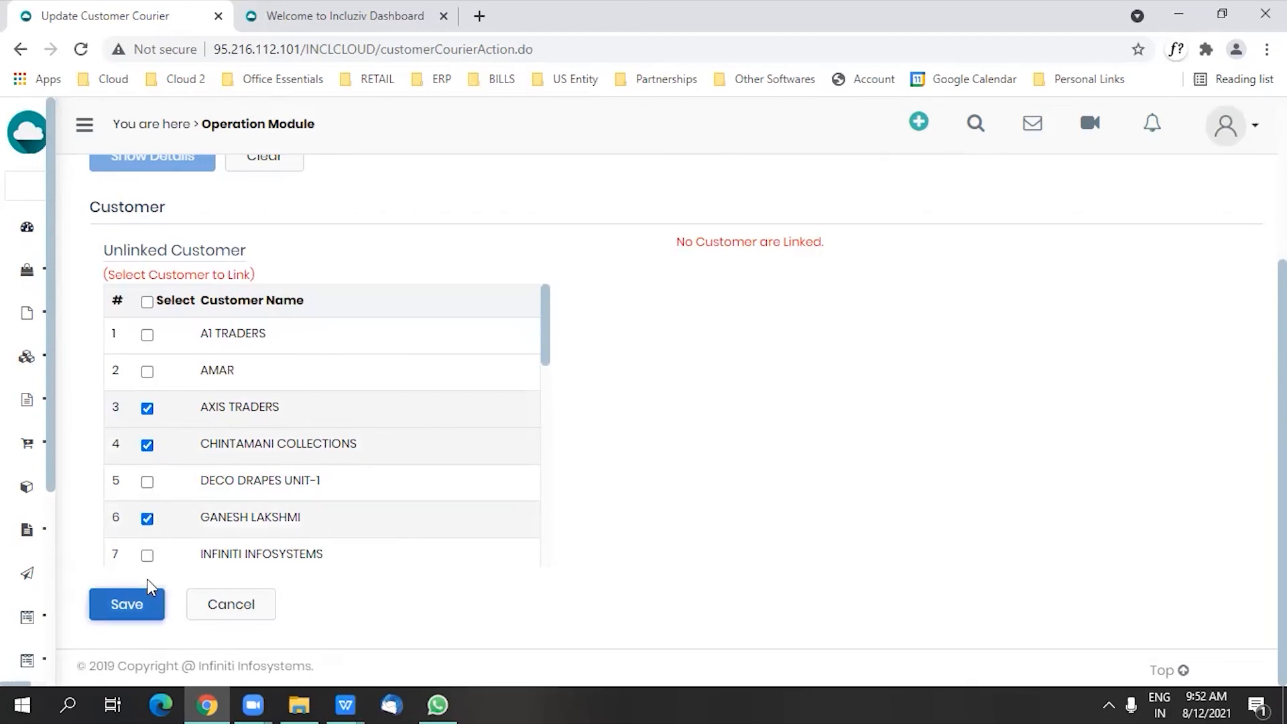
left_click(141, 598)
left_click(827, 235)
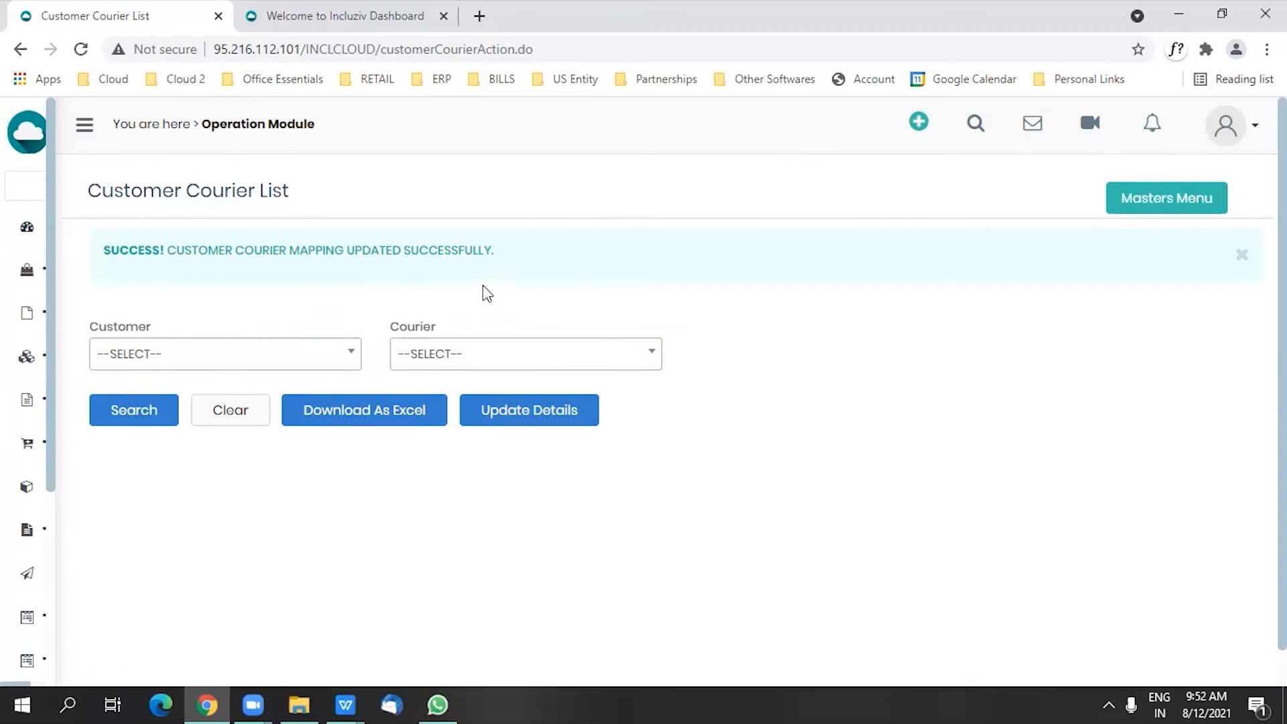
Step: Return to the masters, open the Courier Rate Master and list the rates for ONLINE COURIER (2)
left_click(1141, 215)
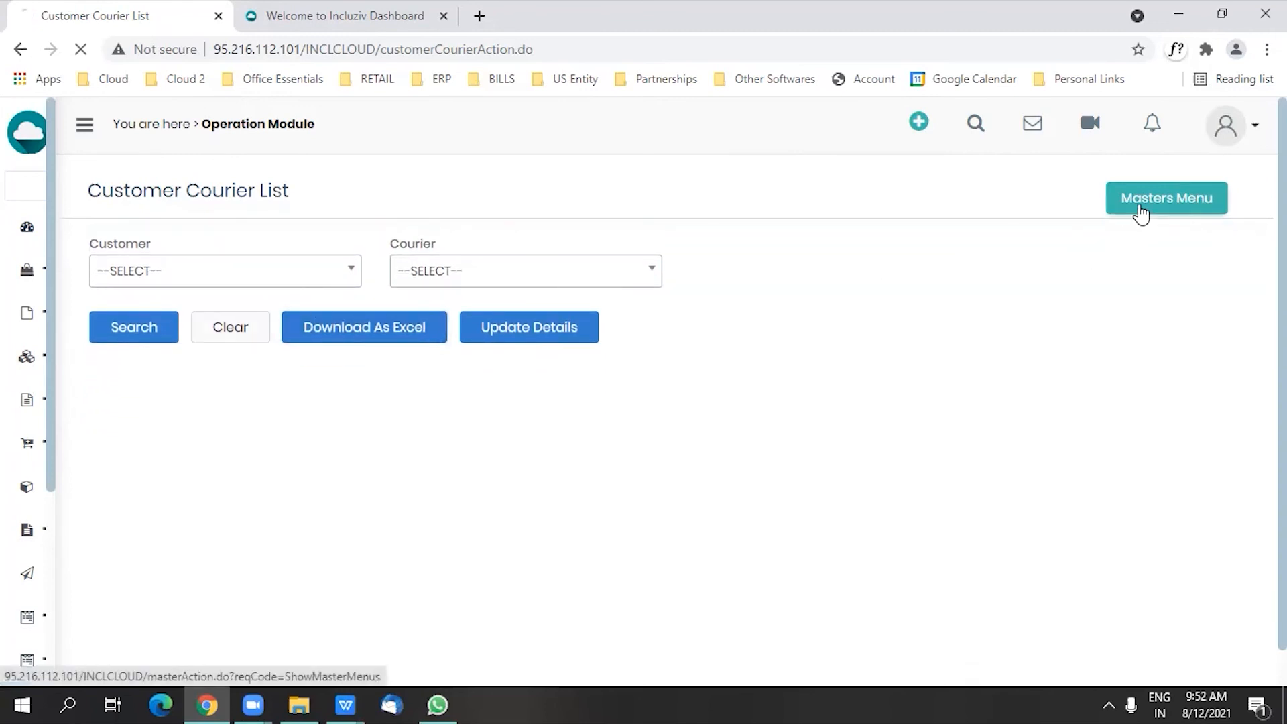
scroll(316, 485, "down", 4)
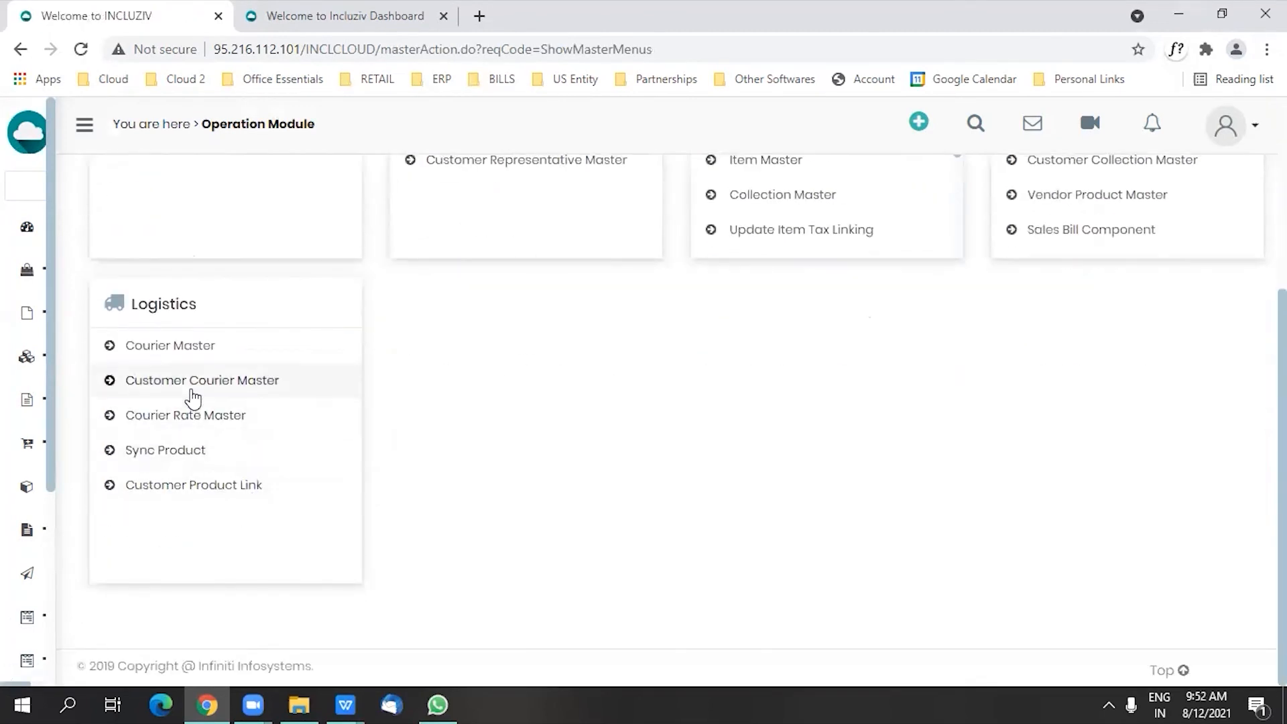
left_click(193, 424)
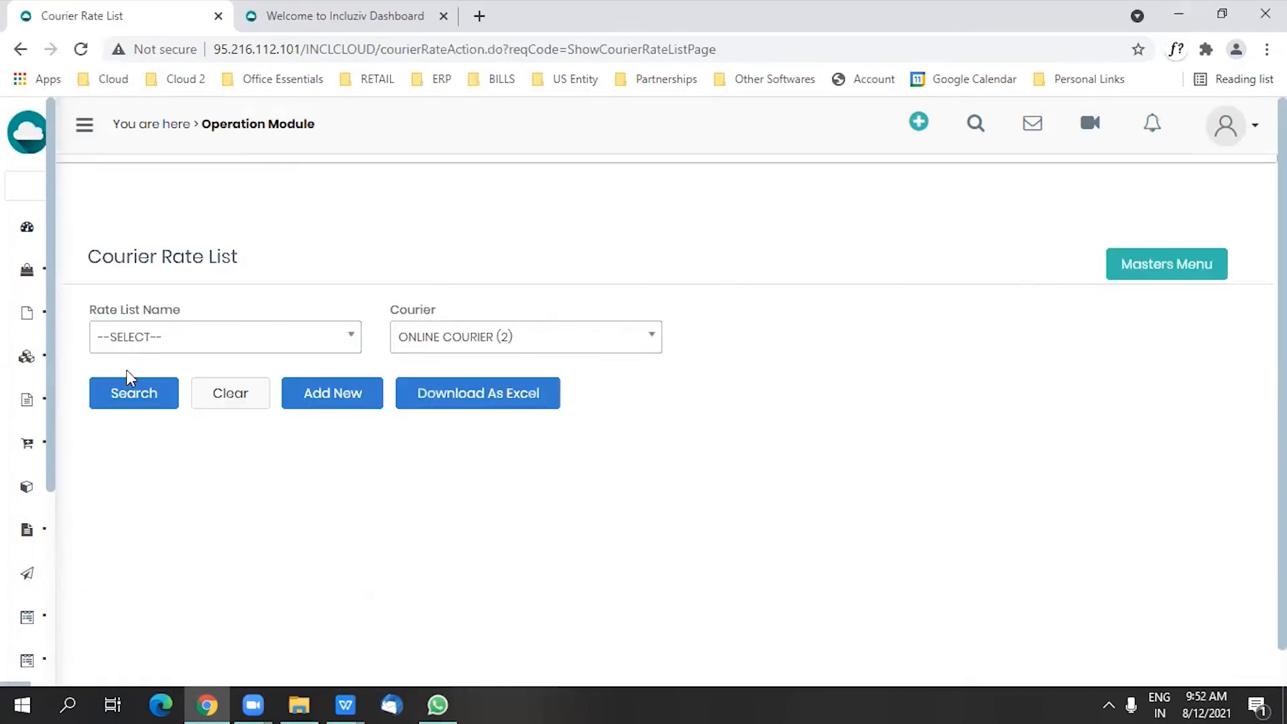
left_click(126, 383)
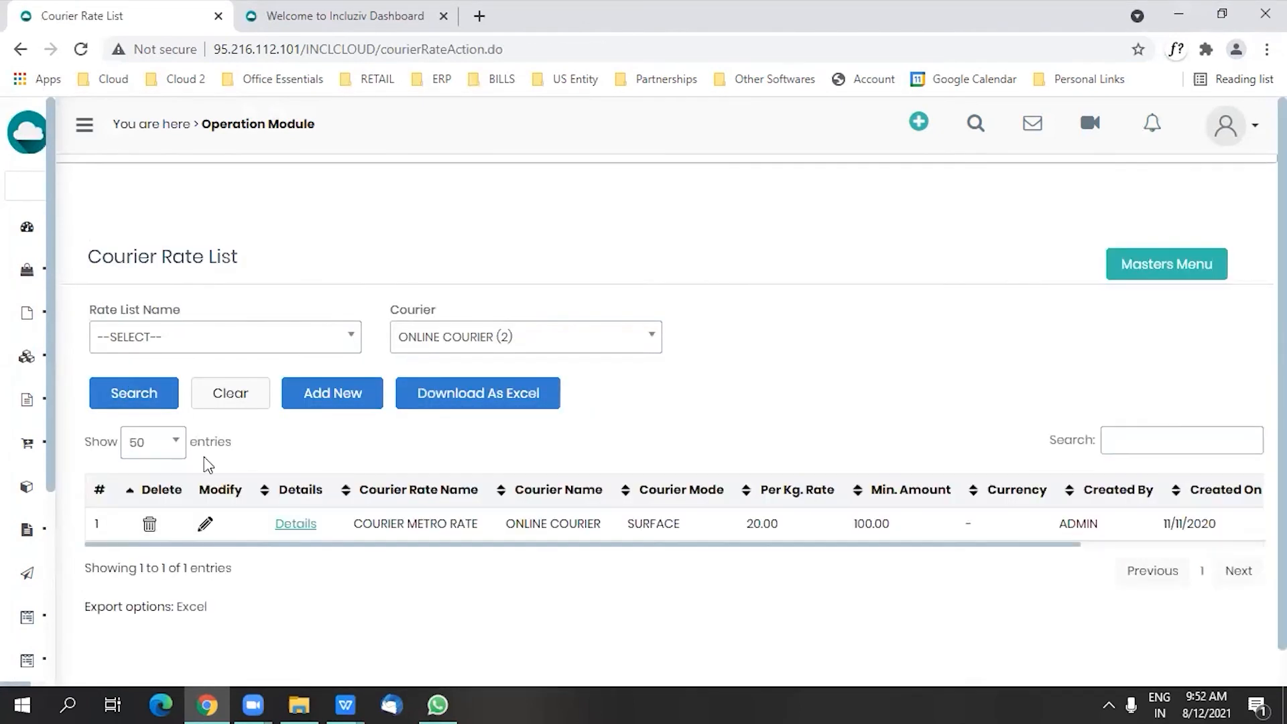
Step: Open COURIER METRO RATE for modification and review its basic details, slab details and linked cities
left_click(204, 528)
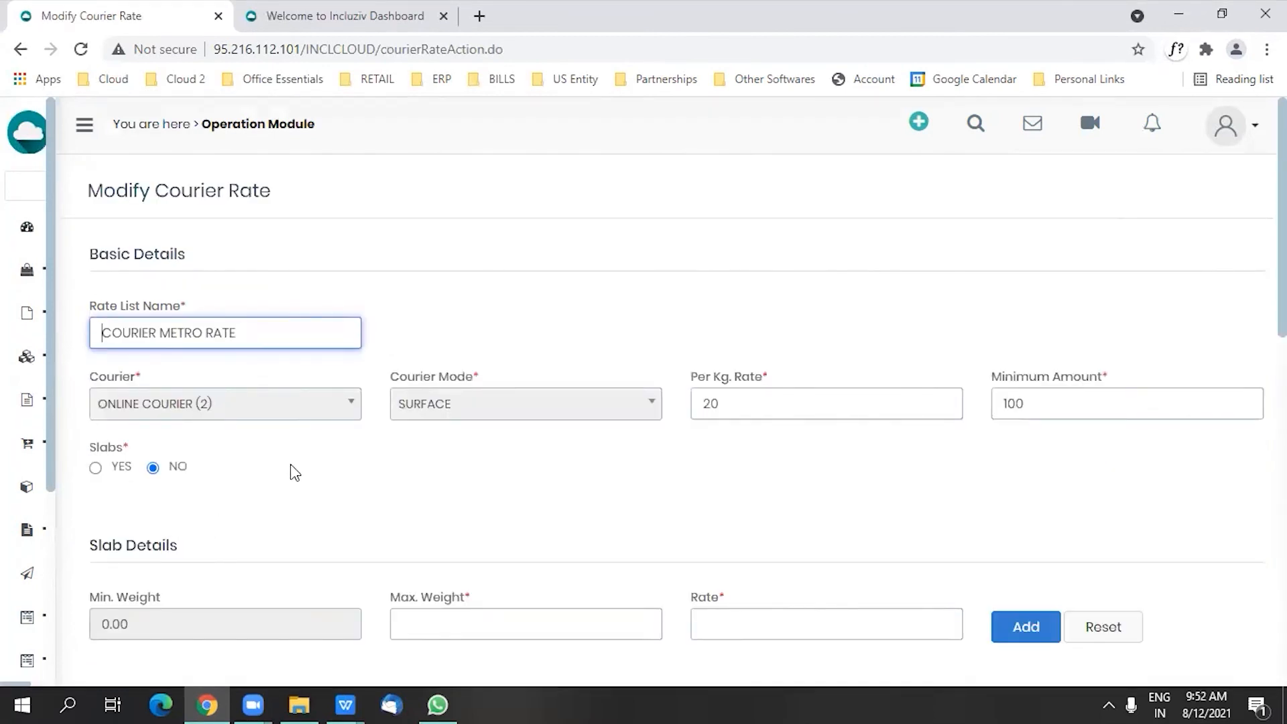
scroll(315, 508, "down", 1)
scroll(318, 509, "down", 3)
scroll(316, 503, "down", 3)
scroll(325, 520, "up", 3)
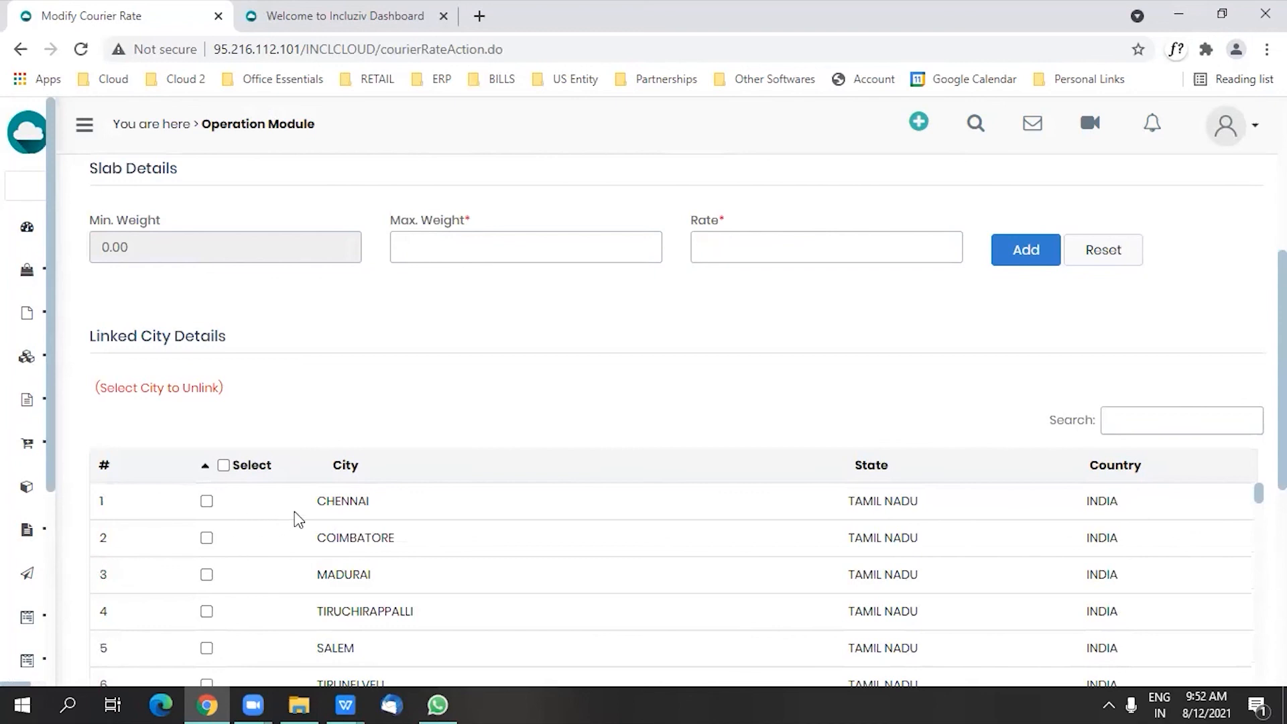
Step: Go to invoice generation, proceed with the RG DESIGNERS stacker and select its BOTANIKA 21 piece
mouse_move(10, 483)
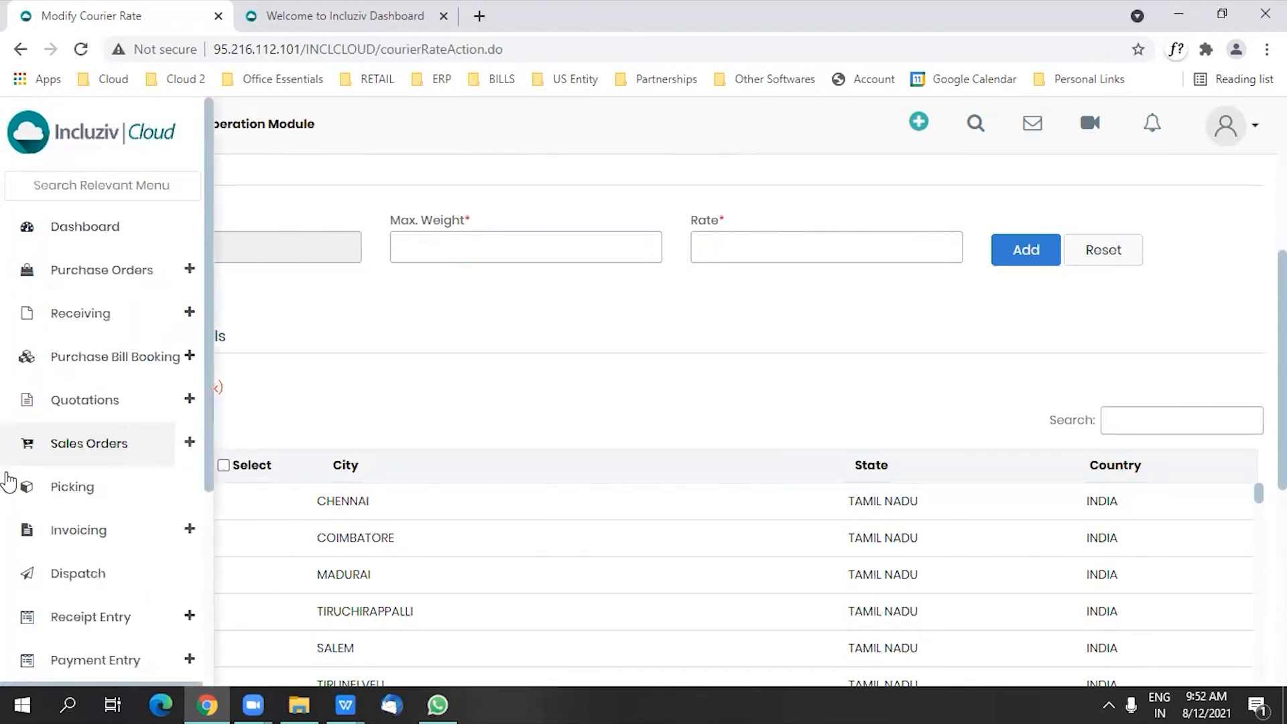
left_click(203, 531)
scroll(1144, 417, "down", 5)
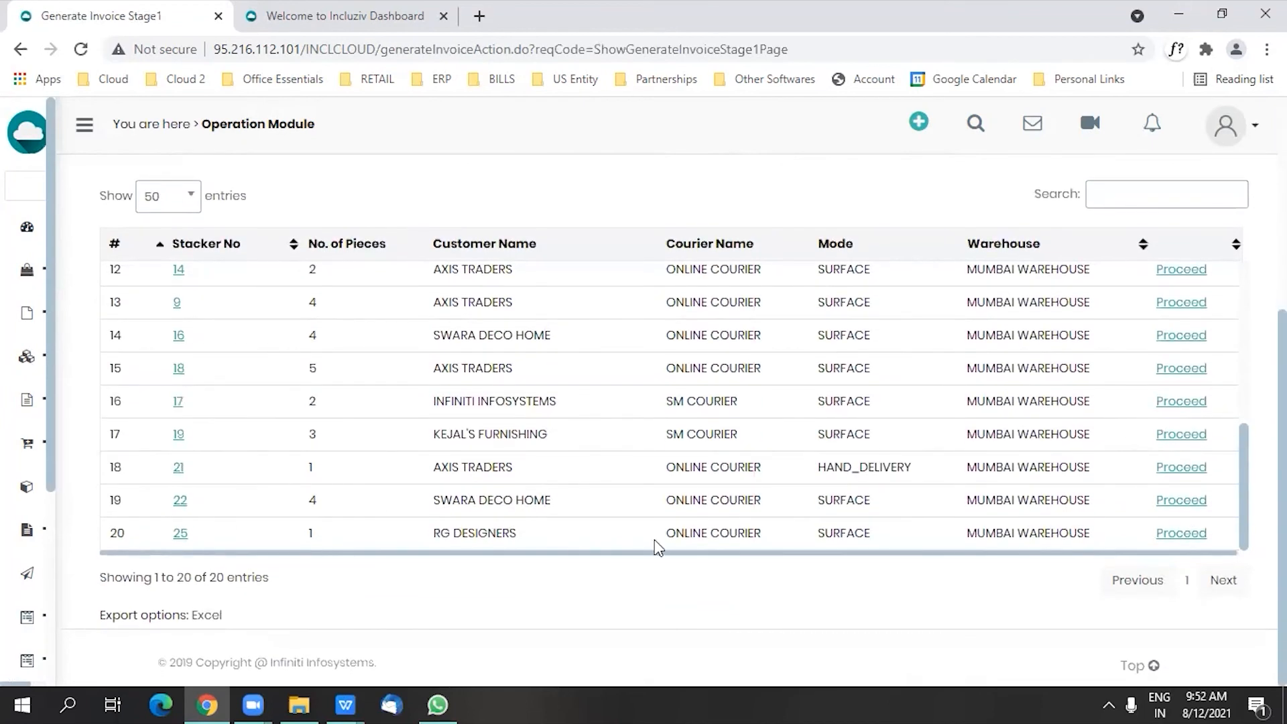
left_click(1182, 534)
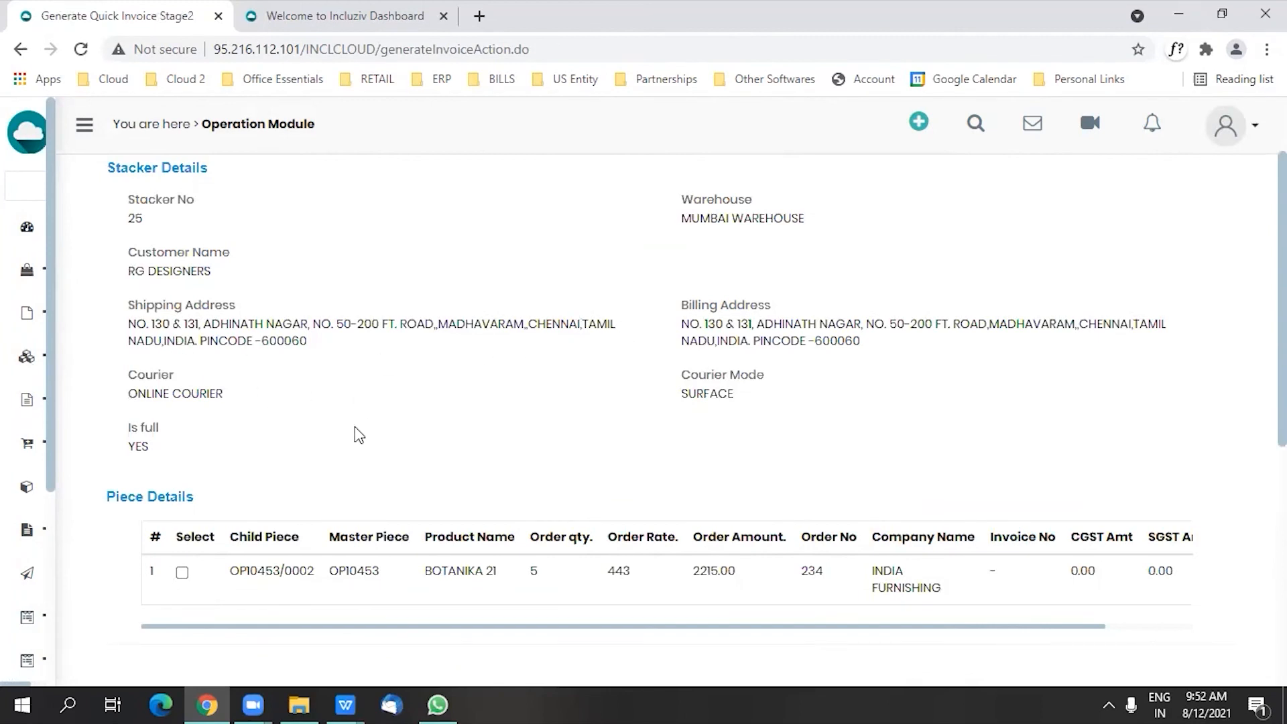
scroll(356, 433, "down", 3)
left_click(182, 383)
scroll(251, 391, "down", 4)
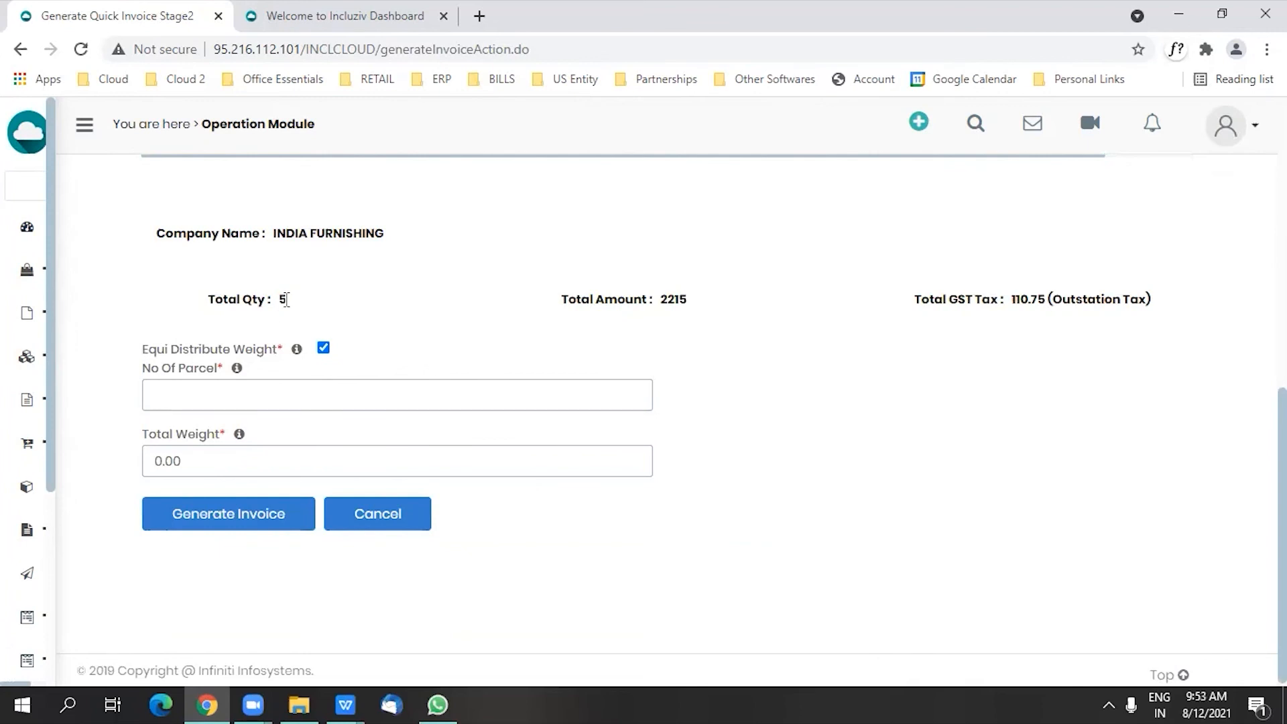
Step: Set the number of parcels to 1 and the total weight to 3, and generate and confirm the invoice
left_click(267, 409)
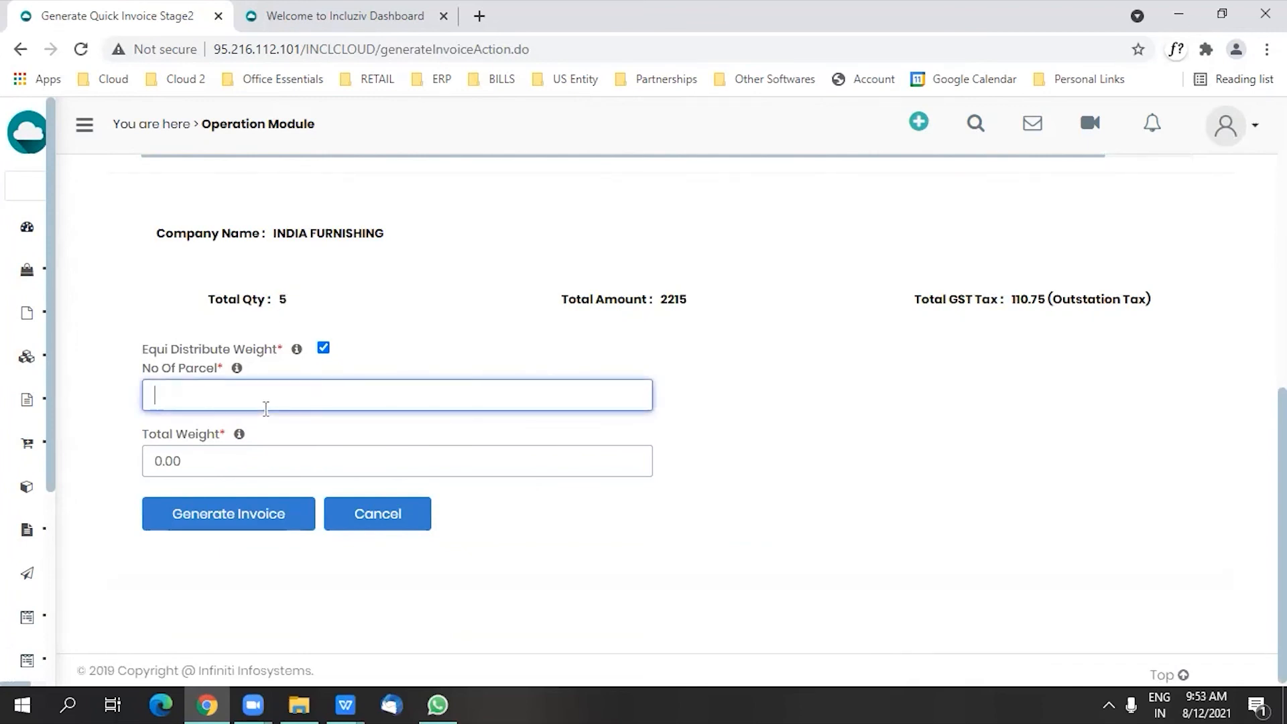
left_click(239, 465)
type("3")
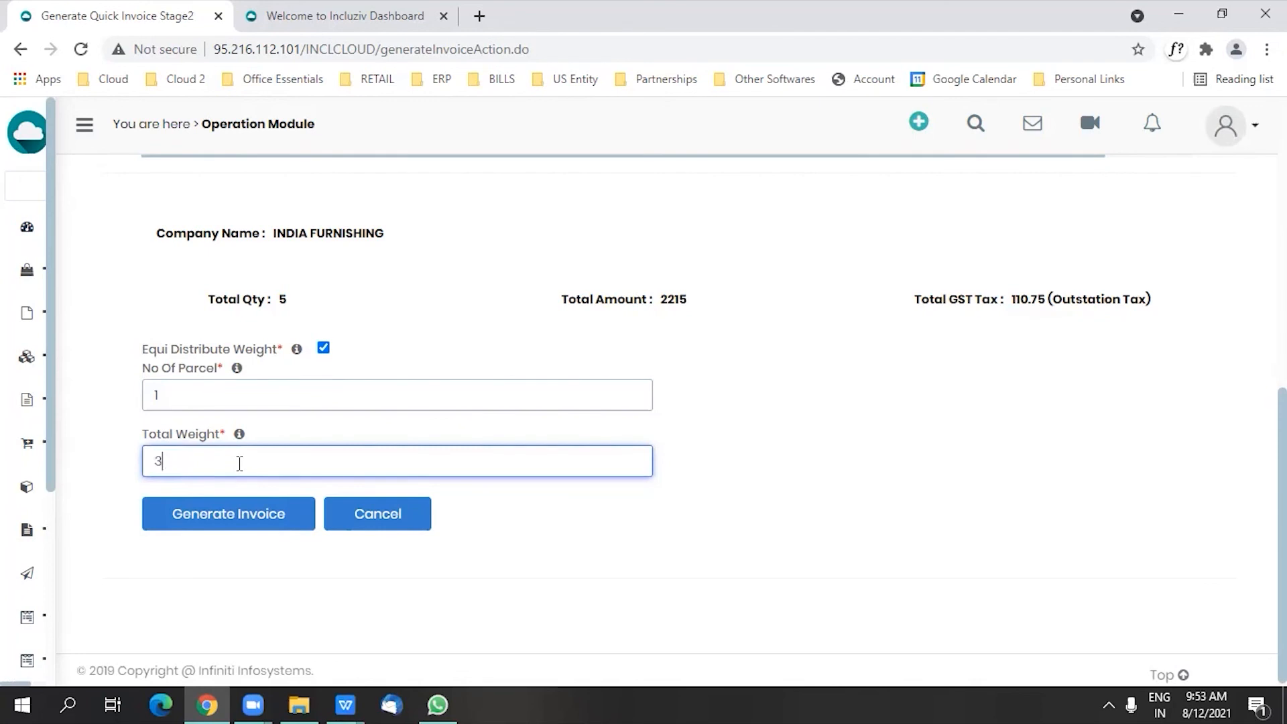
left_click(241, 517)
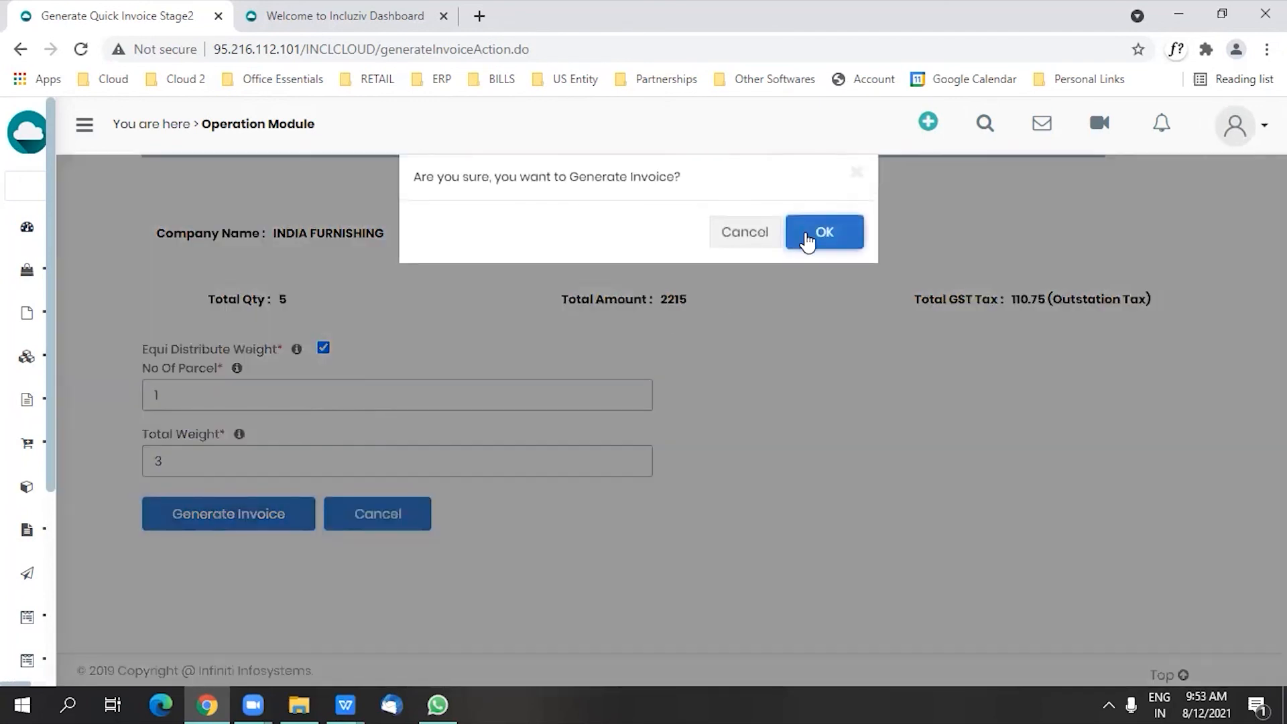
left_click(807, 240)
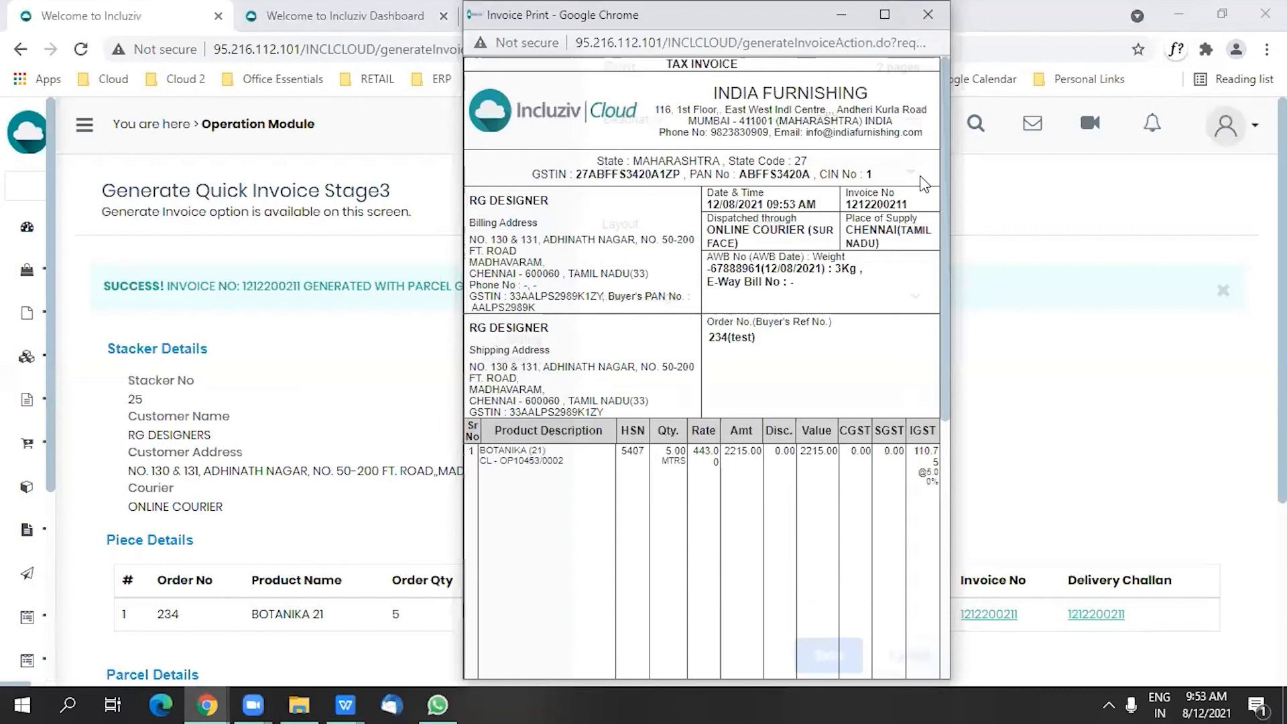
Step: Maximize the invoice print, examine its AWB number, parcel weight, freight charge and freight tax, and close it
left_click(883, 32)
left_click(885, 14)
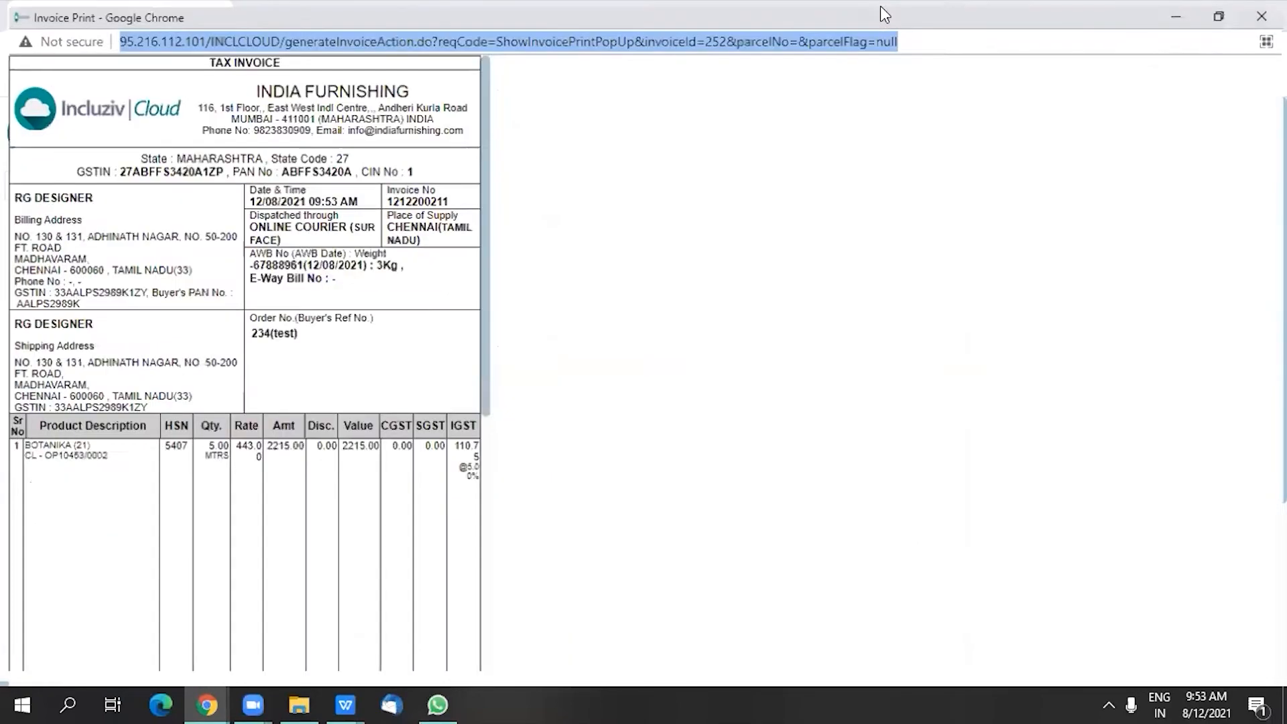
left_click_drag(645, 252, 699, 252)
left_click(693, 253)
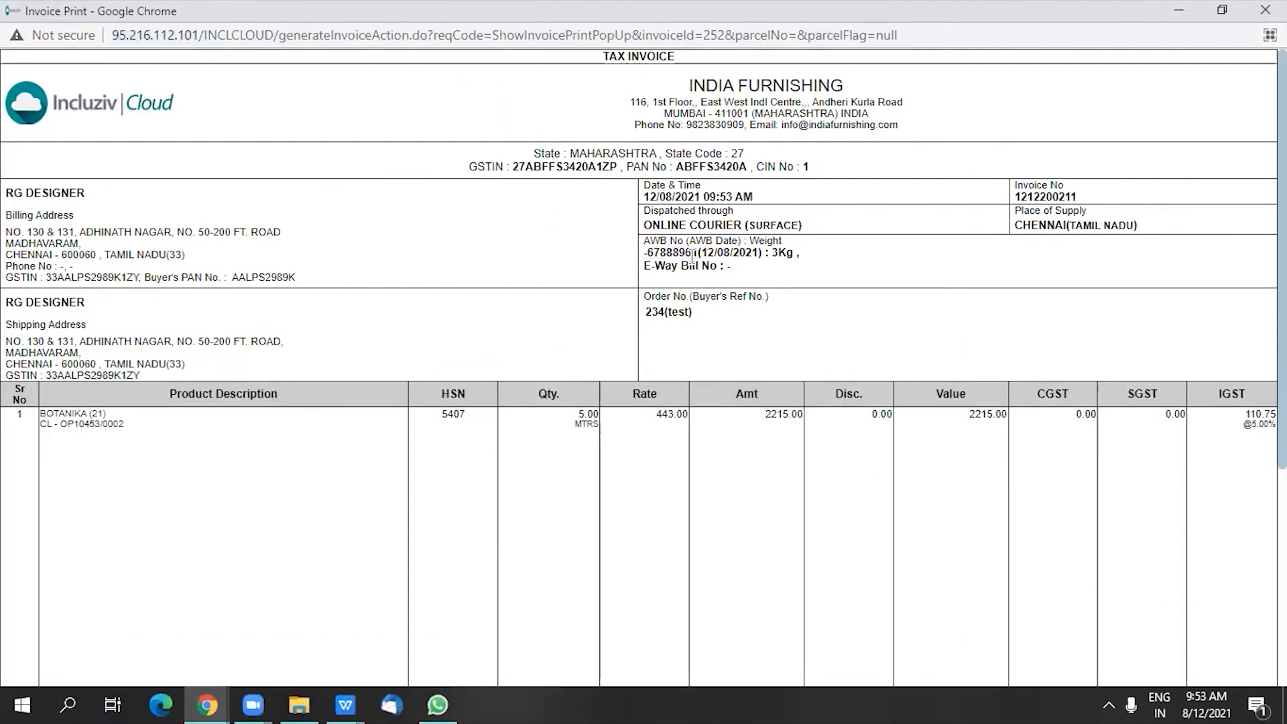
double_click(777, 253)
scroll(388, 389, "down", 5)
left_click_drag(44, 492, 77, 497)
left_click_drag(973, 498, 1010, 498)
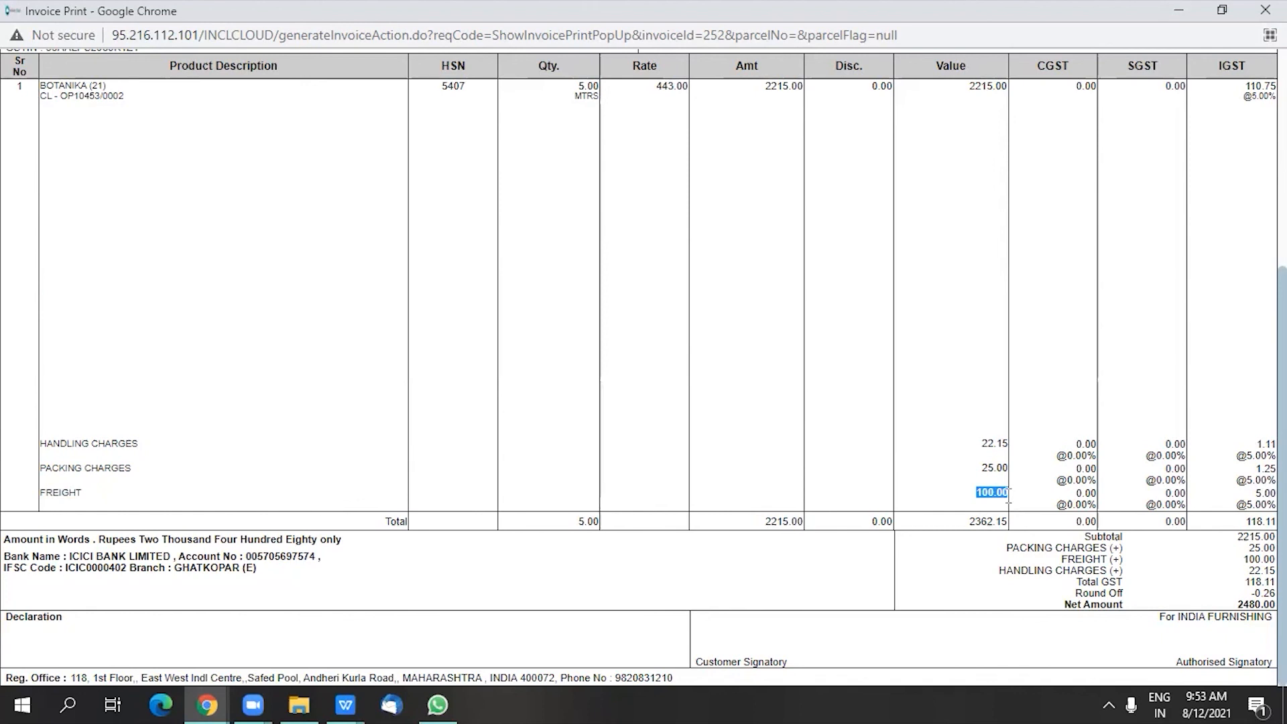
left_click_drag(1255, 494, 1277, 495)
left_click(1265, 10)
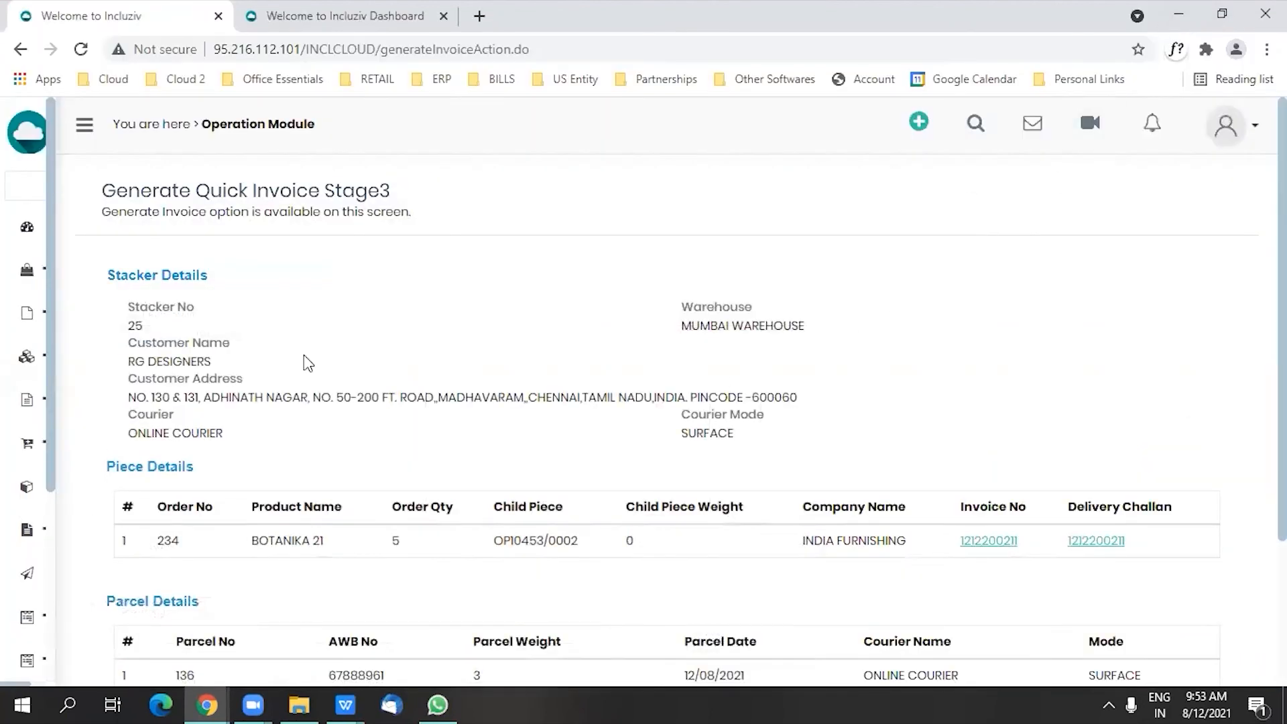
mouse_move(45, 305)
scroll(45, 308, "down", 5)
left_click(65, 618)
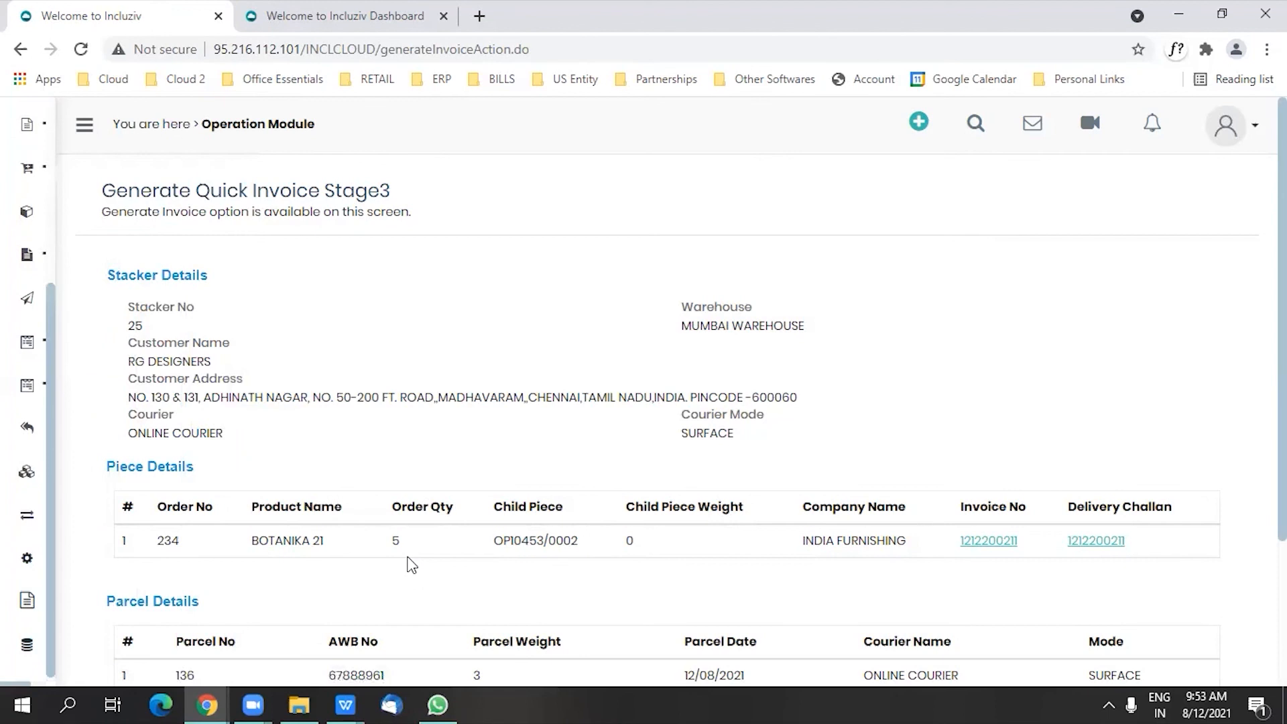